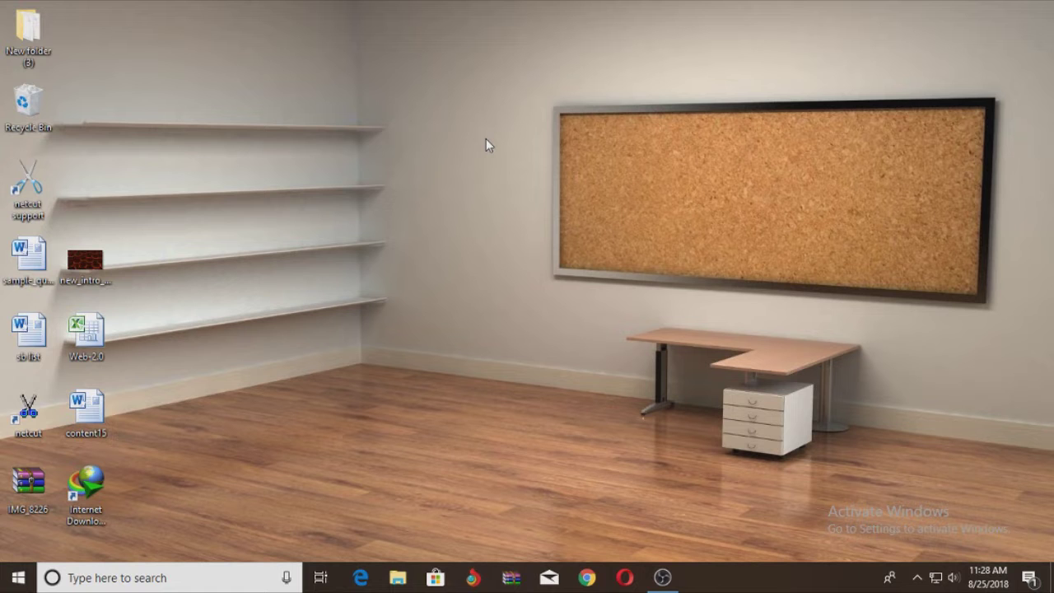
- Launch Movie Studio Platinum 12.0 and dismiss its Welcome window
key(super)
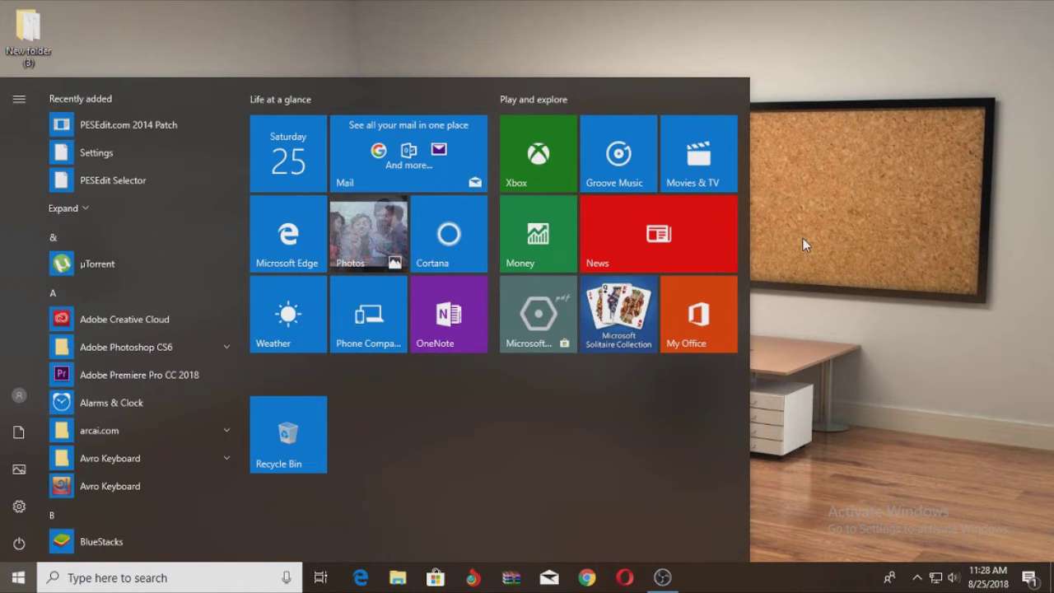
text(mo)
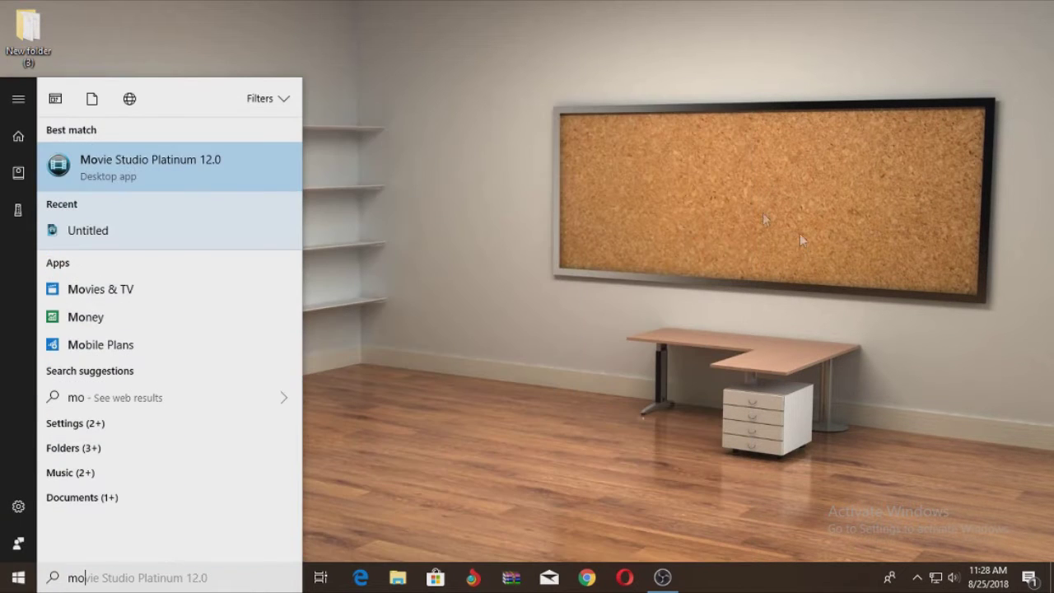
click(244, 156)
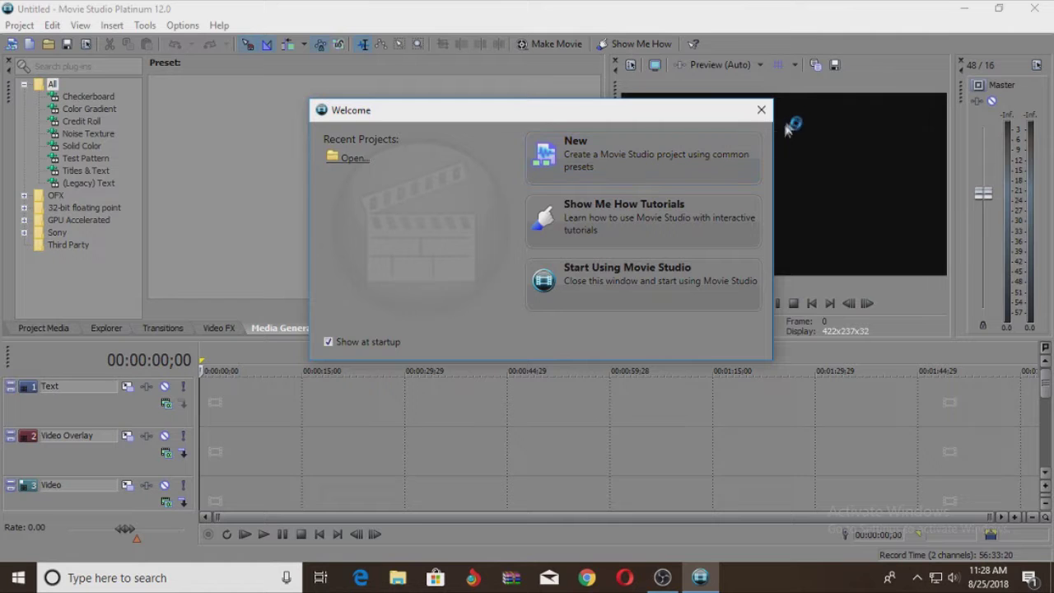
click(761, 110)
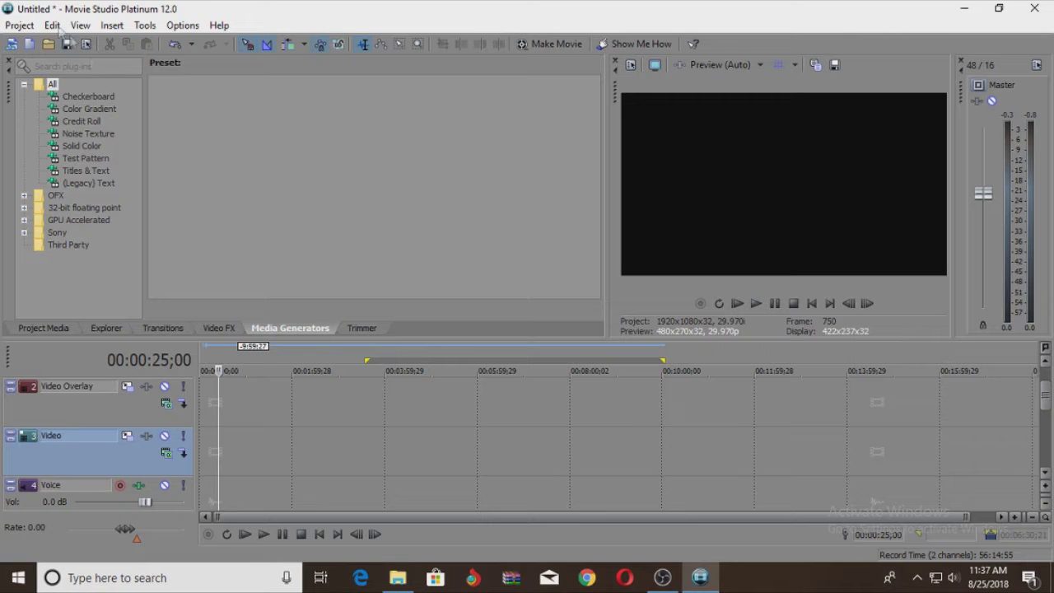
- Open the "Craziest Skills Ever" football video from the Videos folder onto the timeline
click(19, 26)
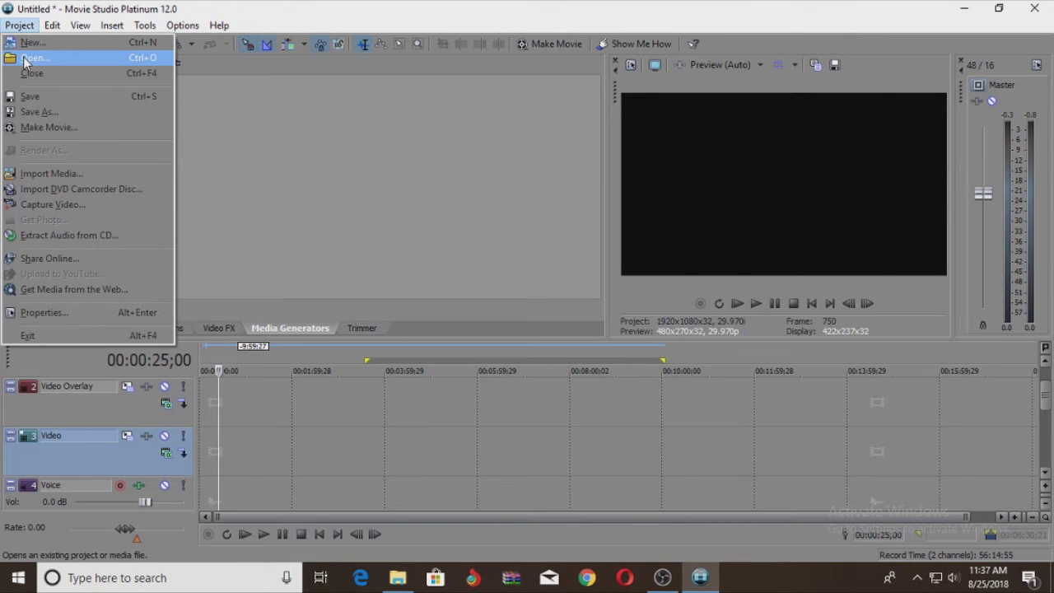
click(24, 61)
drag(878, 157, 880, 209)
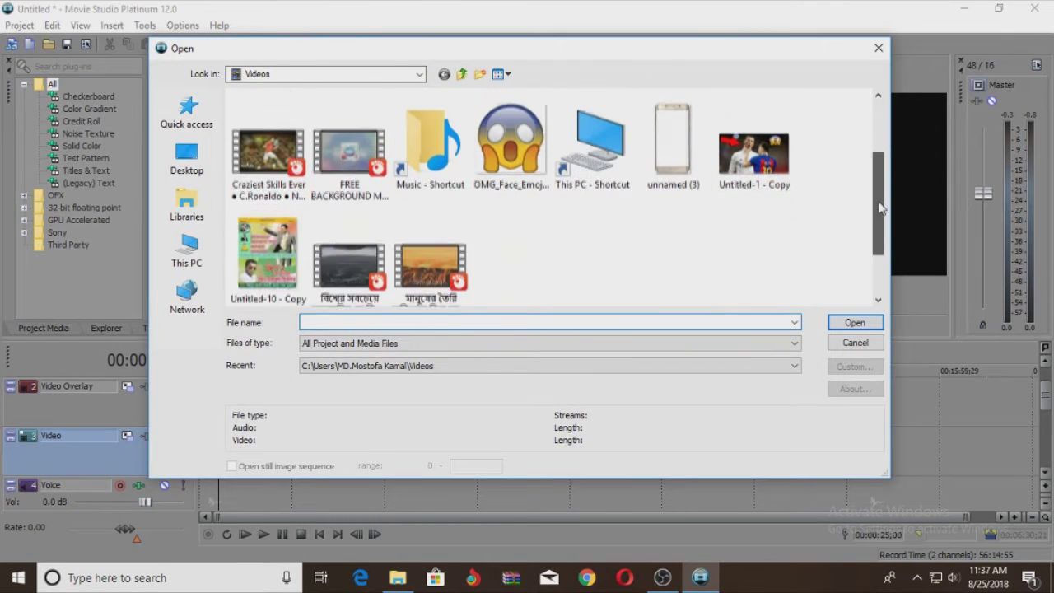
click(269, 153)
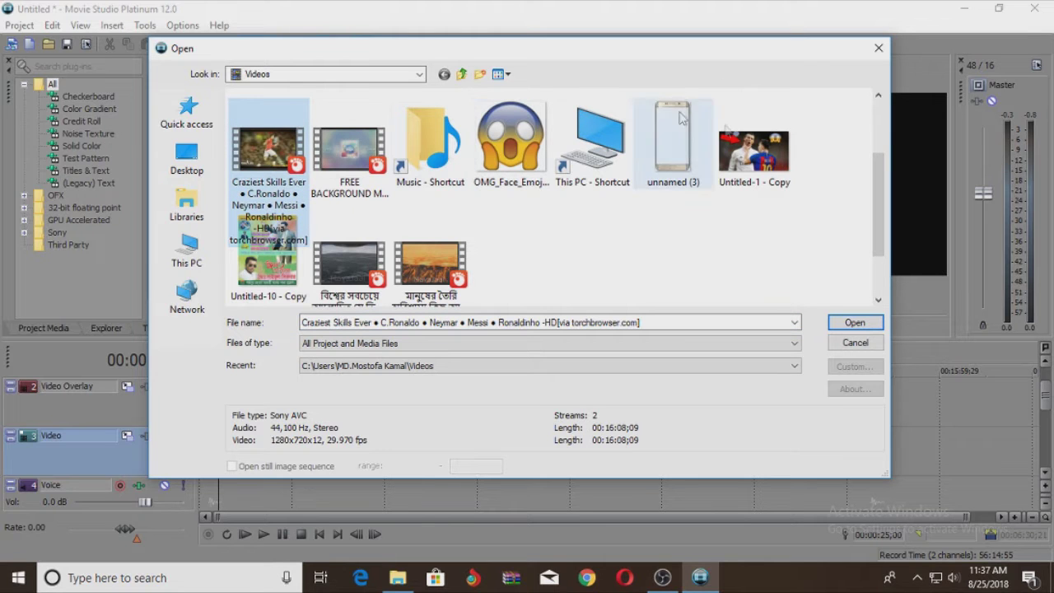
click(855, 323)
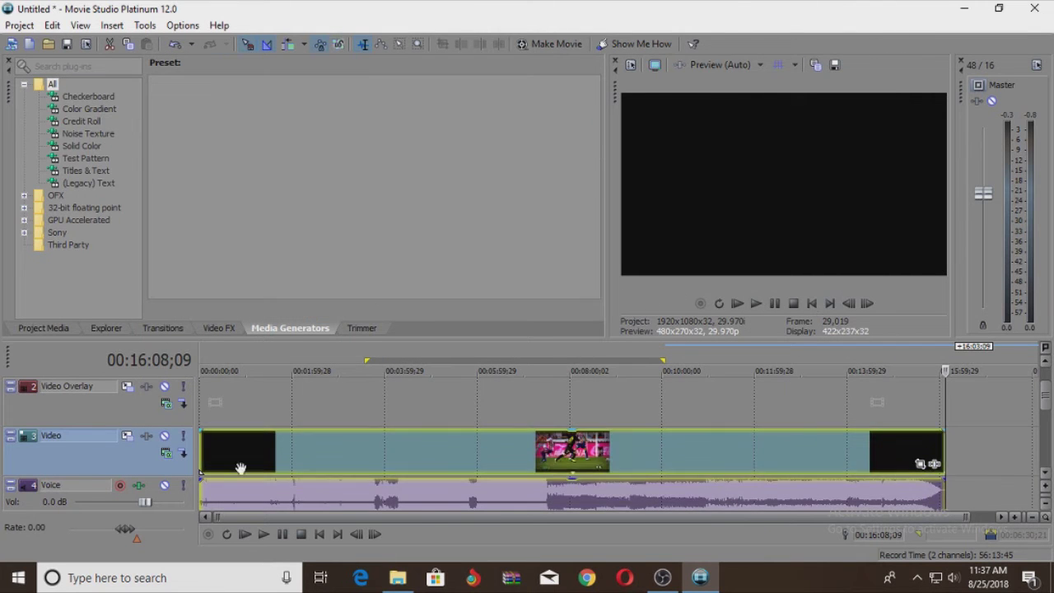
- Preview the football clip at several points on the timeline, briefly playing it from about 00:02:50
click(240, 468)
click(414, 470)
double_click(369, 450)
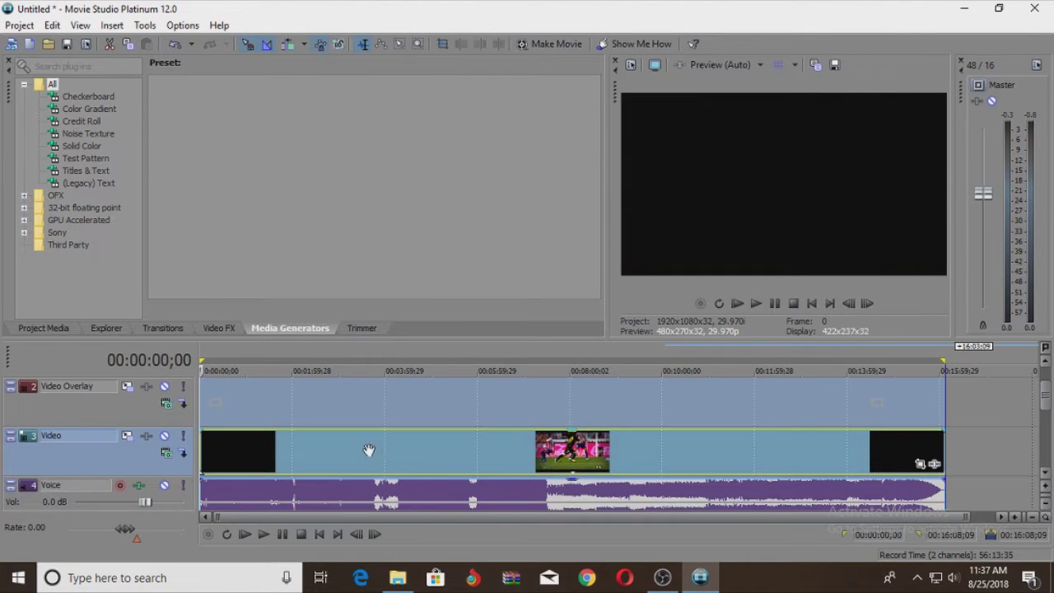
click(416, 451)
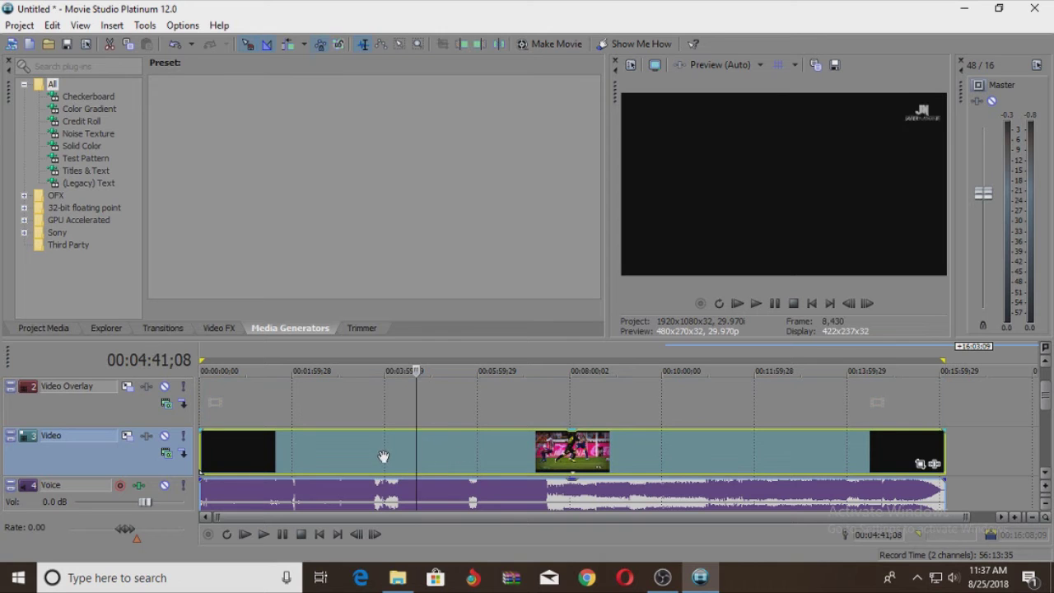
click(383, 456)
click(337, 490)
click(330, 454)
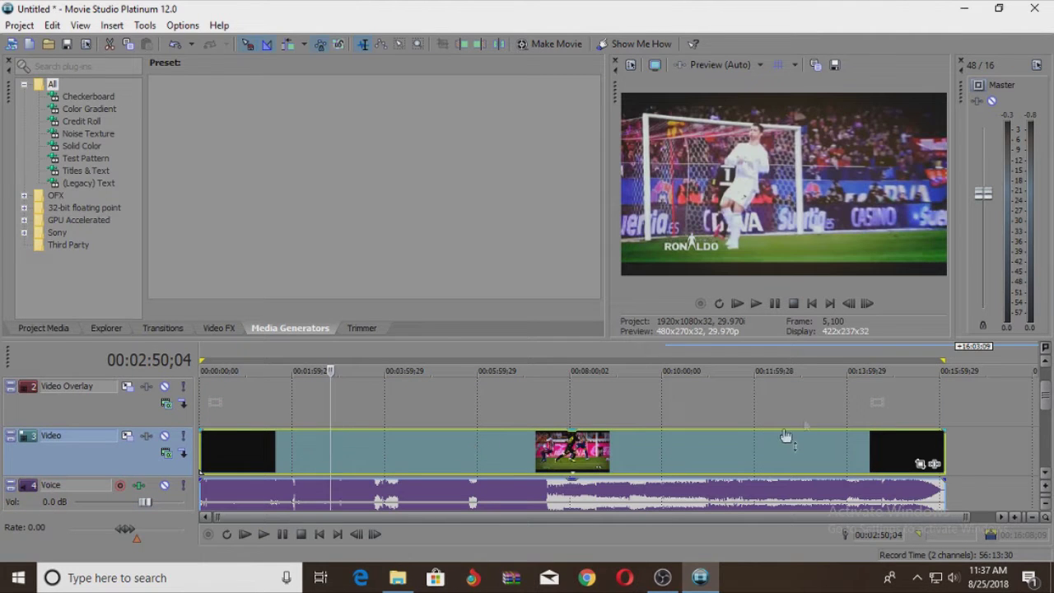
click(775, 304)
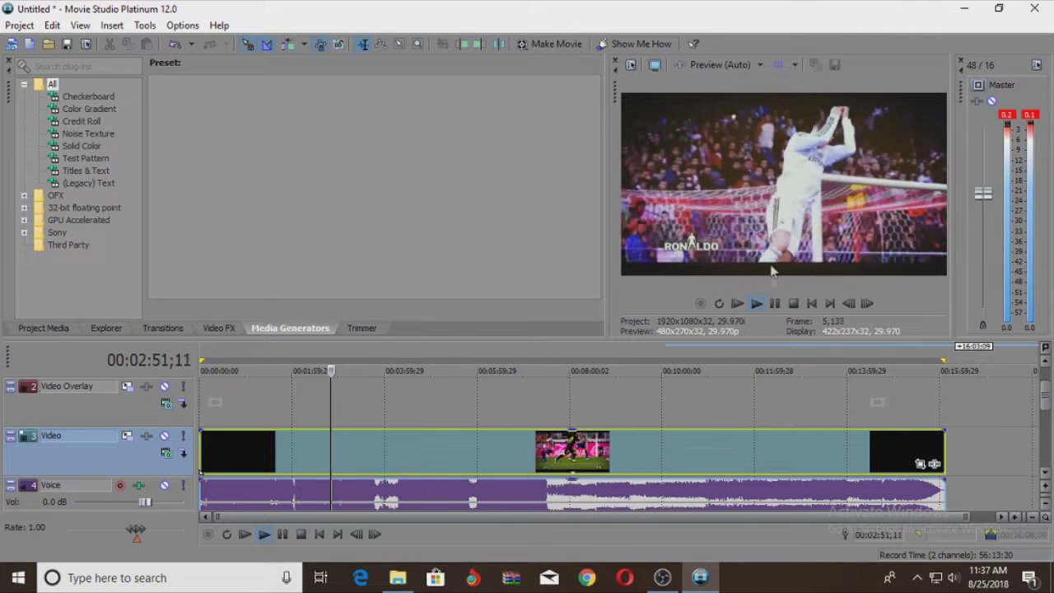
click(775, 304)
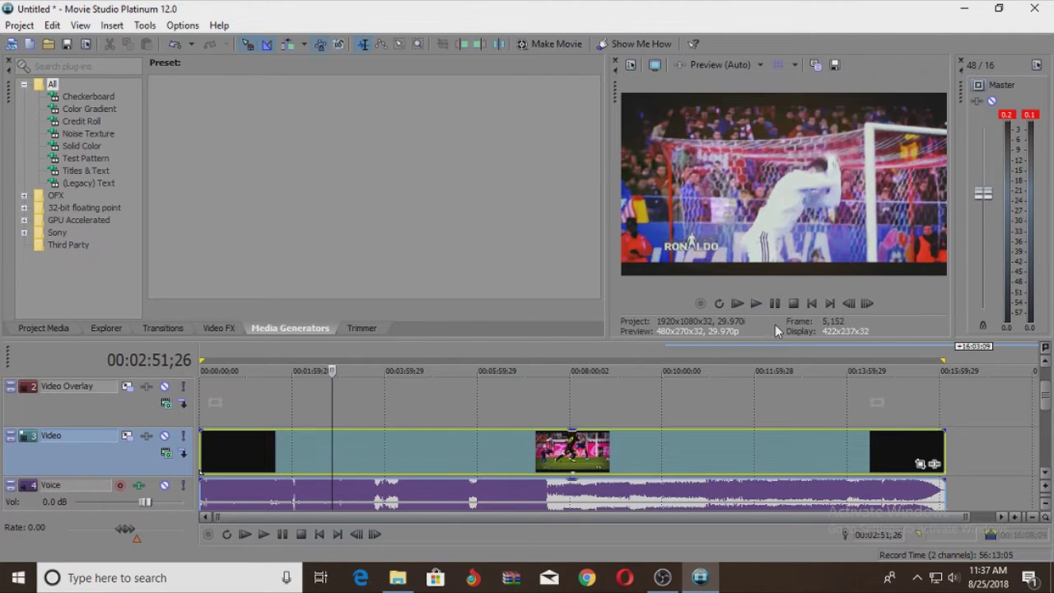
click(309, 456)
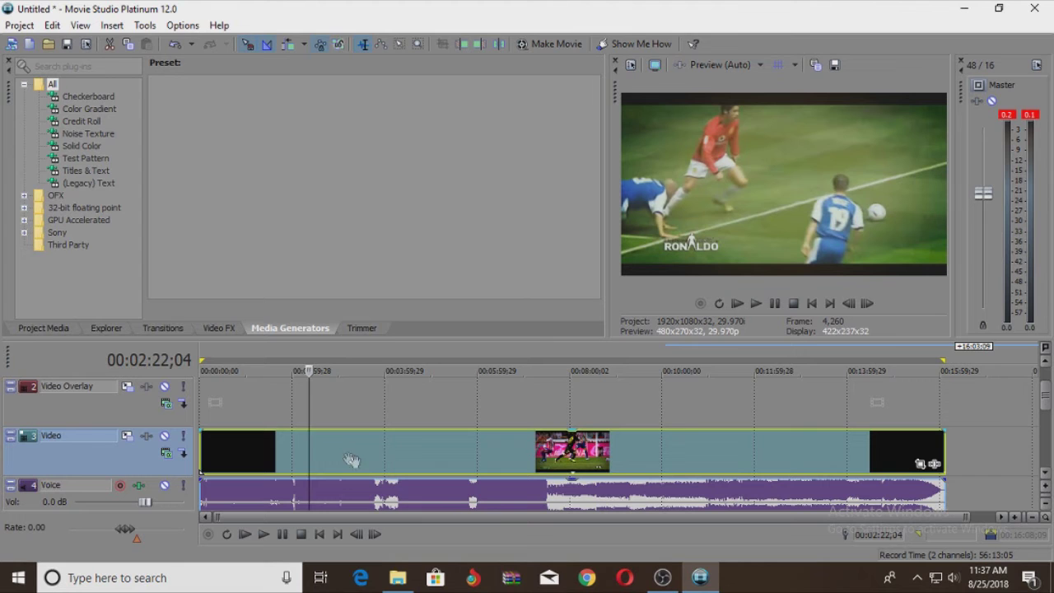
click(399, 455)
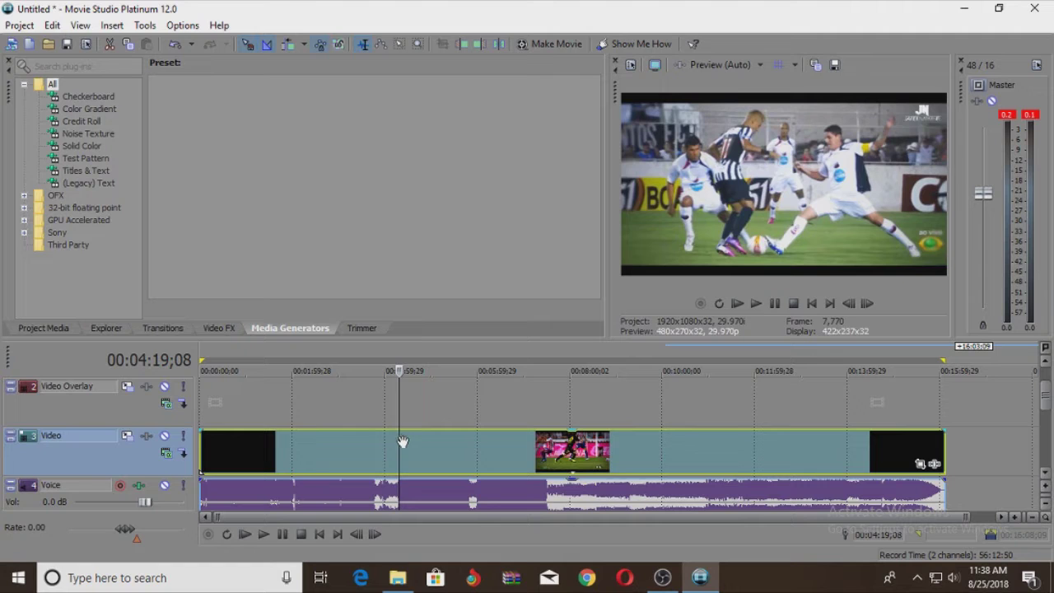
click(349, 456)
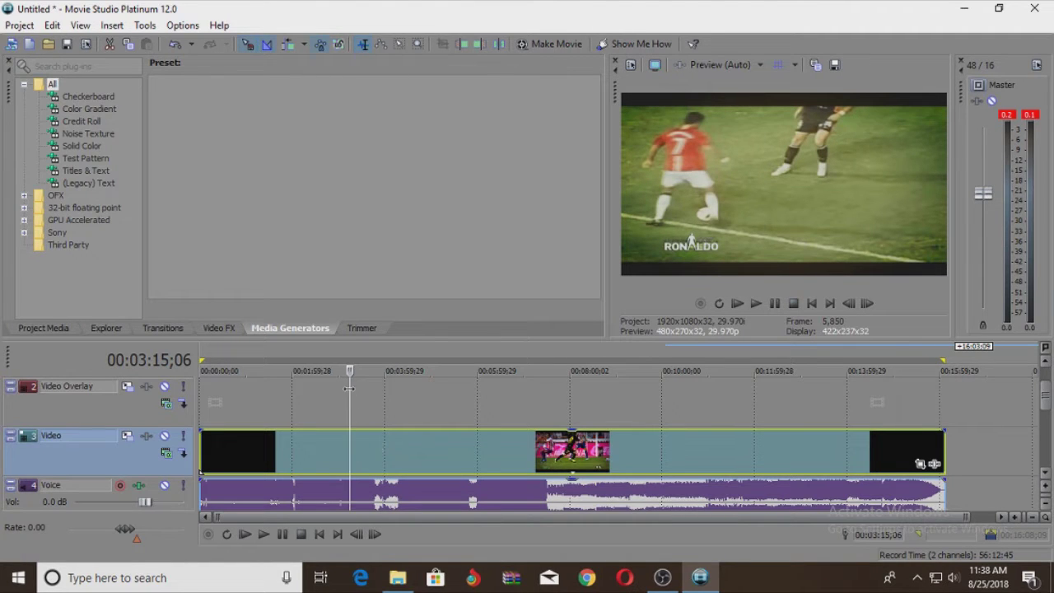
- Split the football clip at 00:03:49;06 and shift the second part forward by about one minute, leaving a gap
click(376, 453)
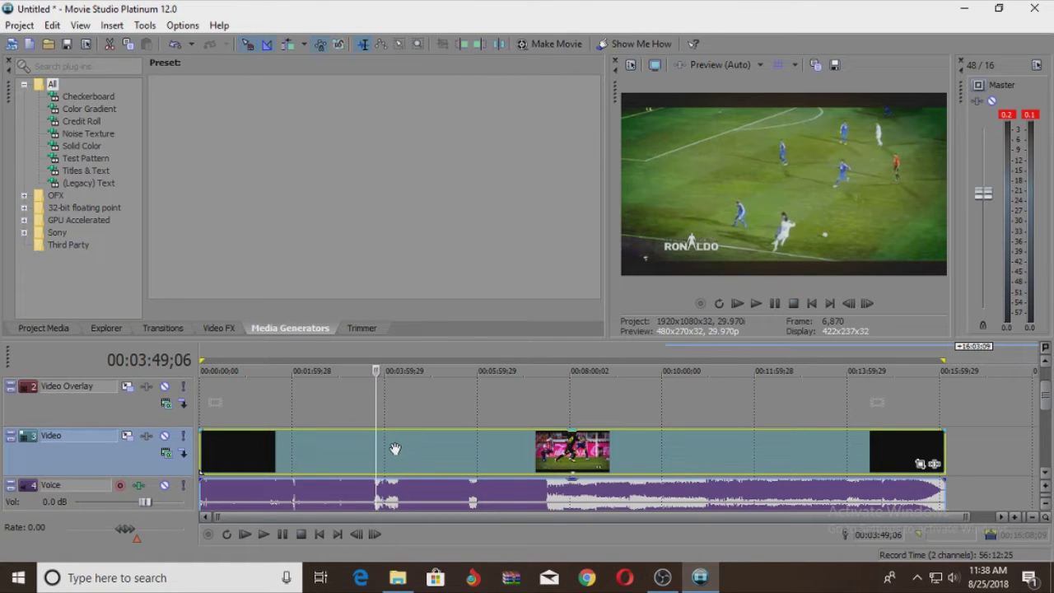
key(s)
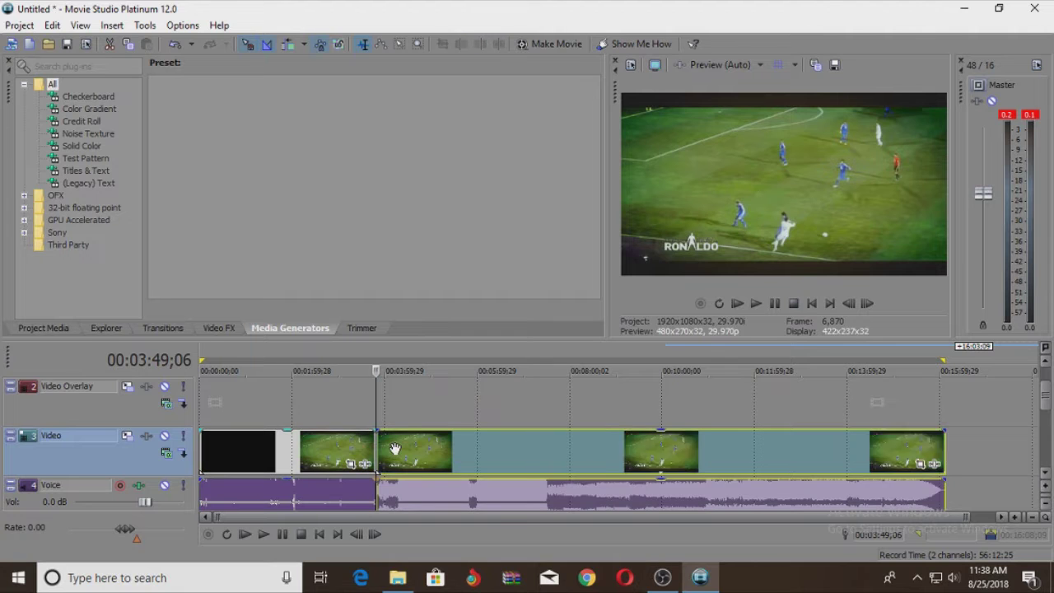
drag(404, 449, 451, 452)
- Split the second part at 00:07:35;14 and shift the final part forward by about one minute, leaving a gap
click(551, 453)
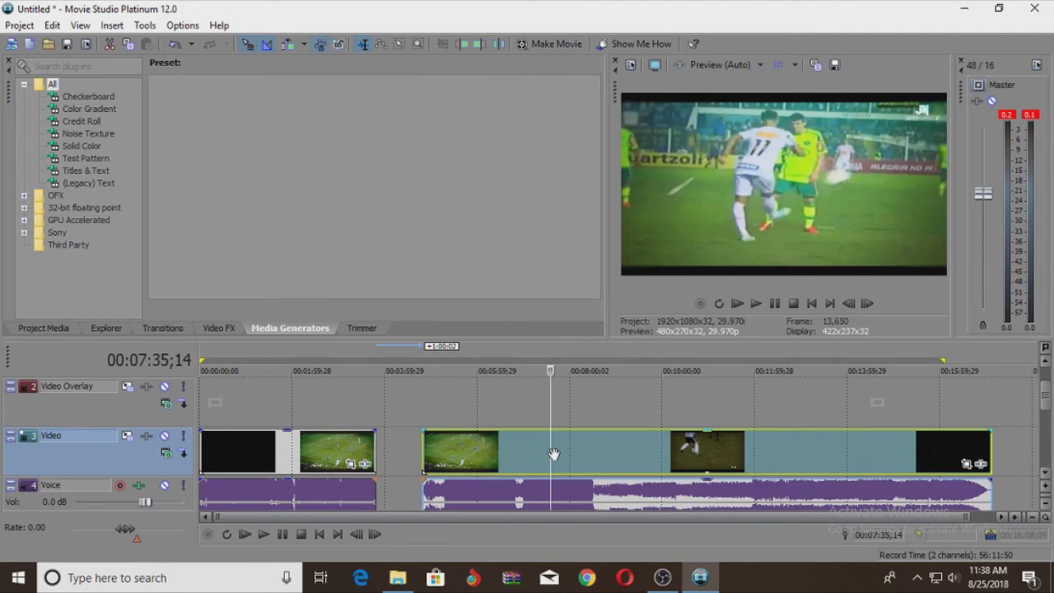
key(s)
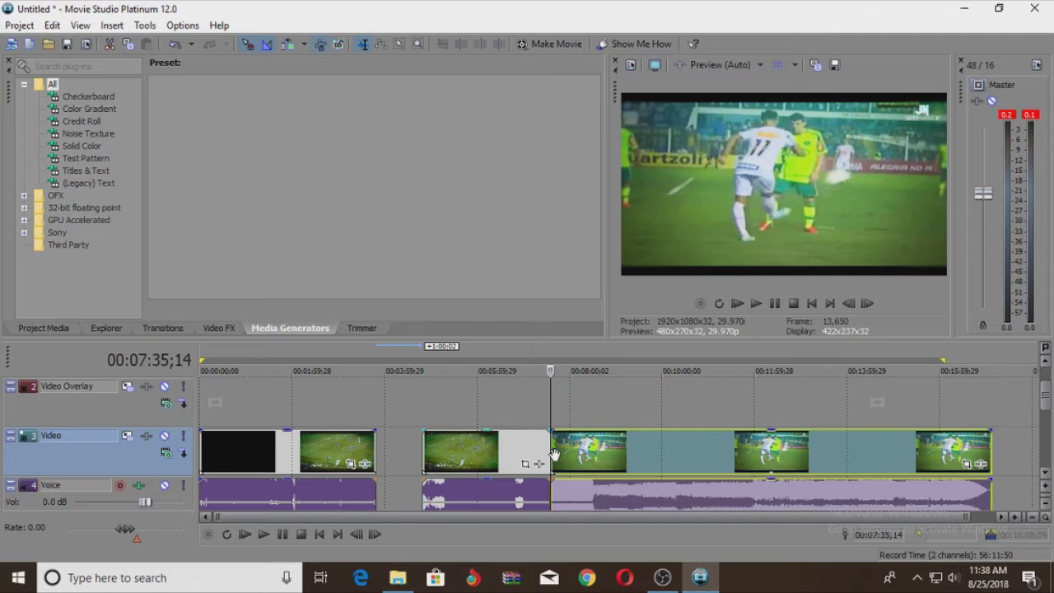
drag(550, 455, 666, 449)
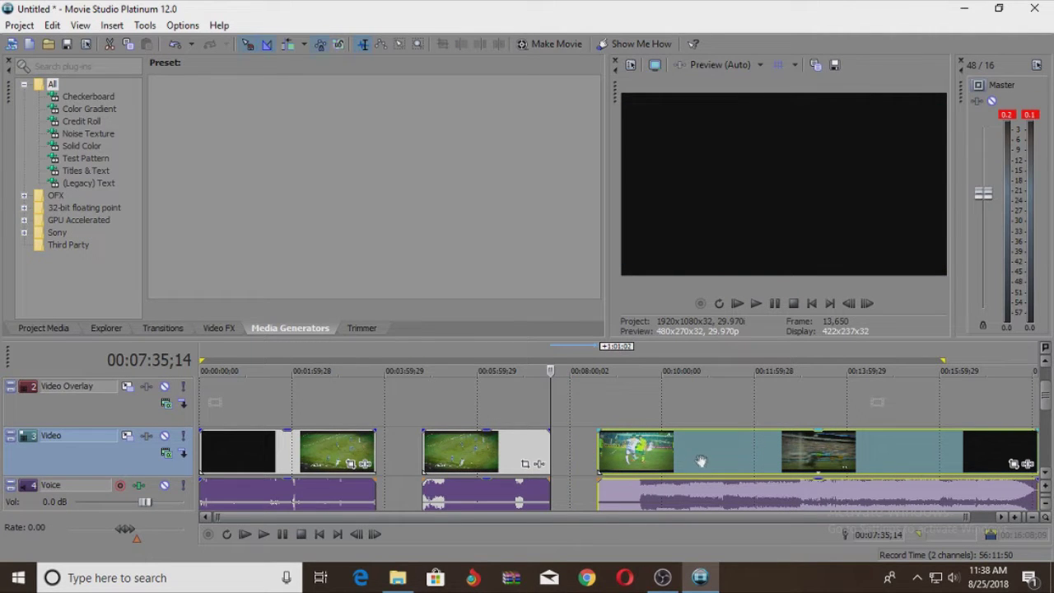
- Delete the middle segment of the football clip and move the final segment earlier on the Video track
click(470, 449)
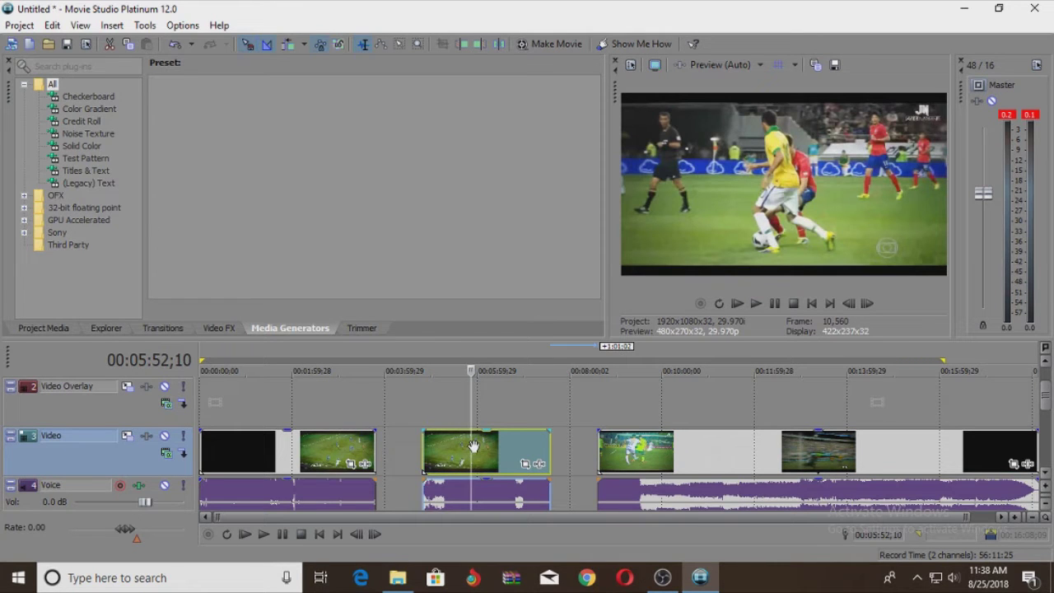
key(Delete)
drag(731, 468, 668, 469)
click(278, 462)
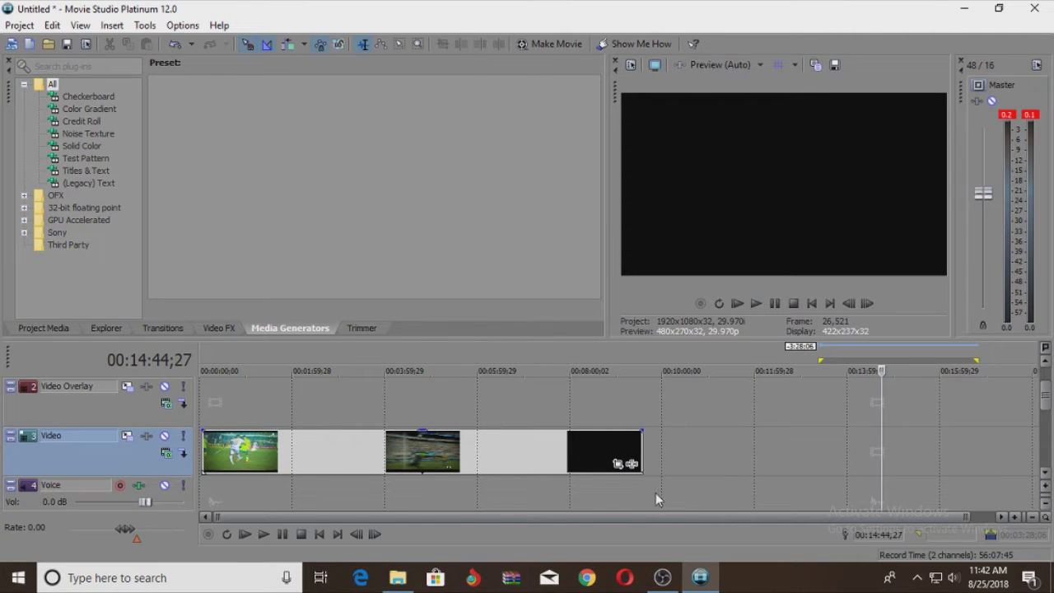
- Open the "FREE BACKGROUND M..." video from the Videos folder onto the timeline
click(20, 26)
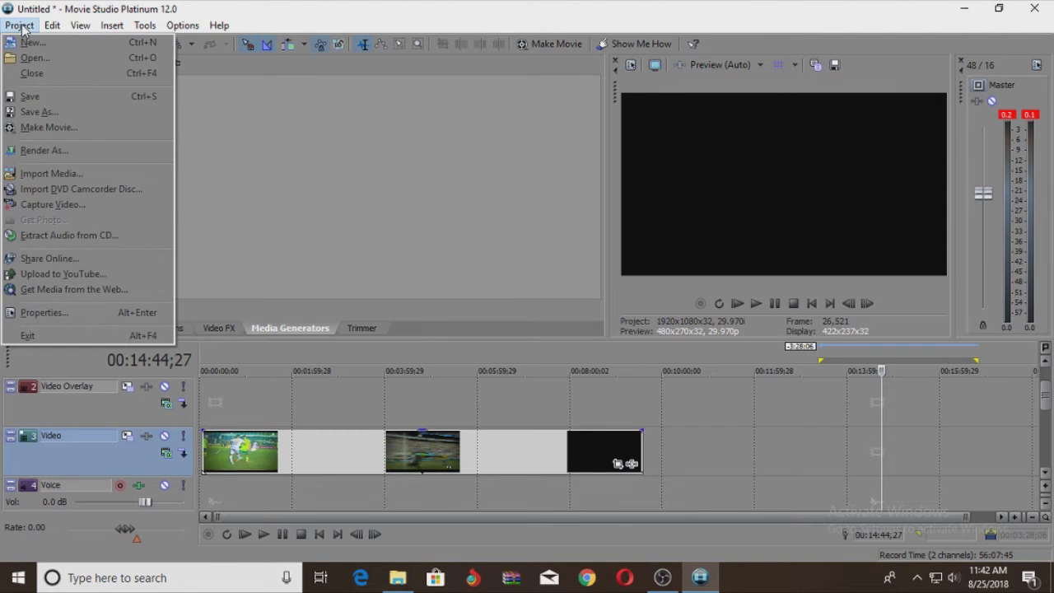
click(33, 59)
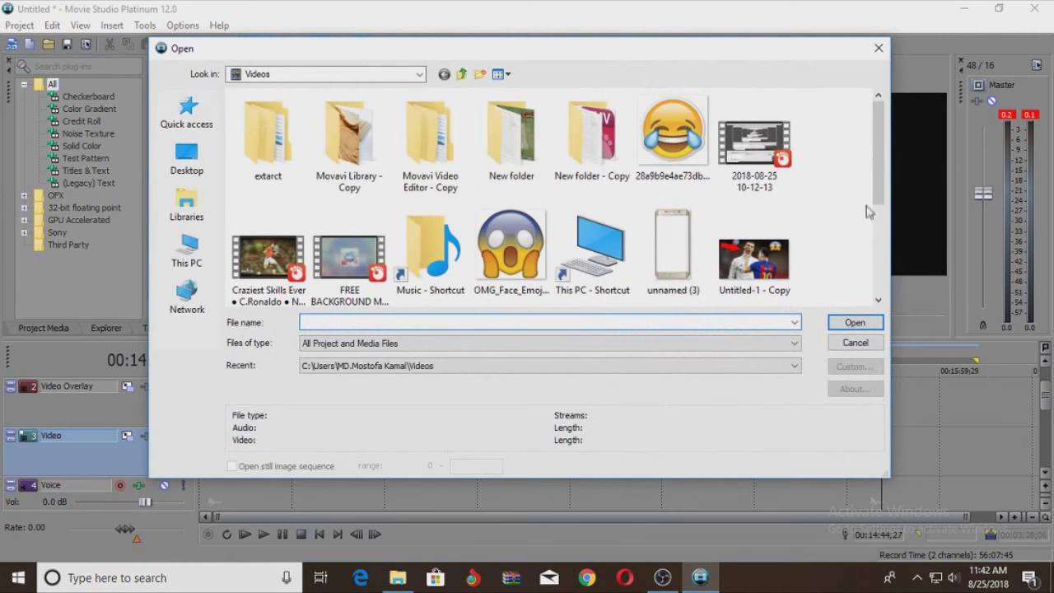
drag(879, 183, 873, 212)
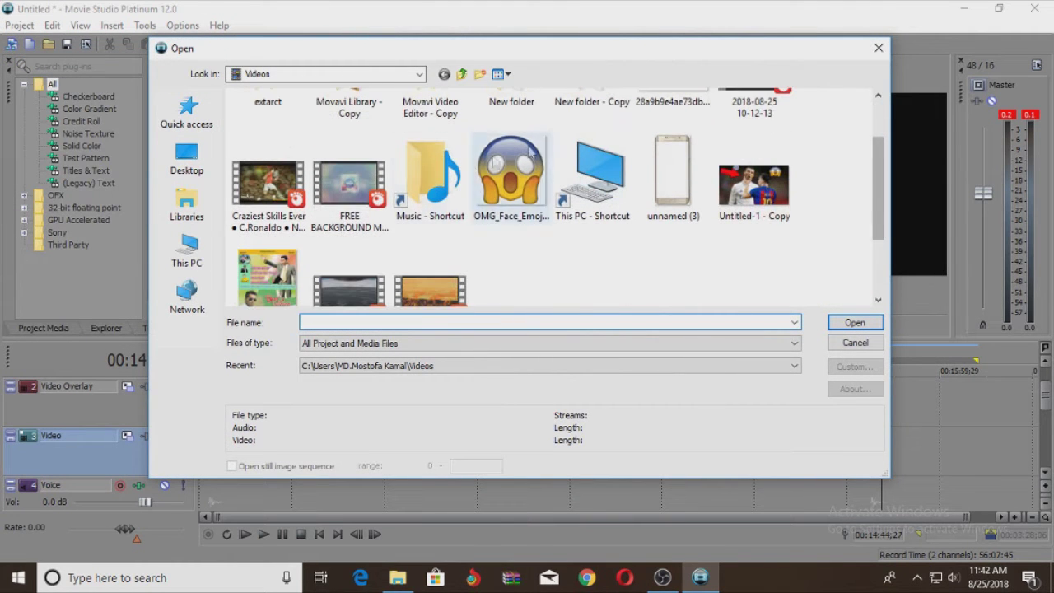
double_click(386, 188)
- Shift the background music clip, video and audio together, to about the 11-minute mark, leaving a gap after the football clip
drag(699, 451, 769, 465)
click(767, 495)
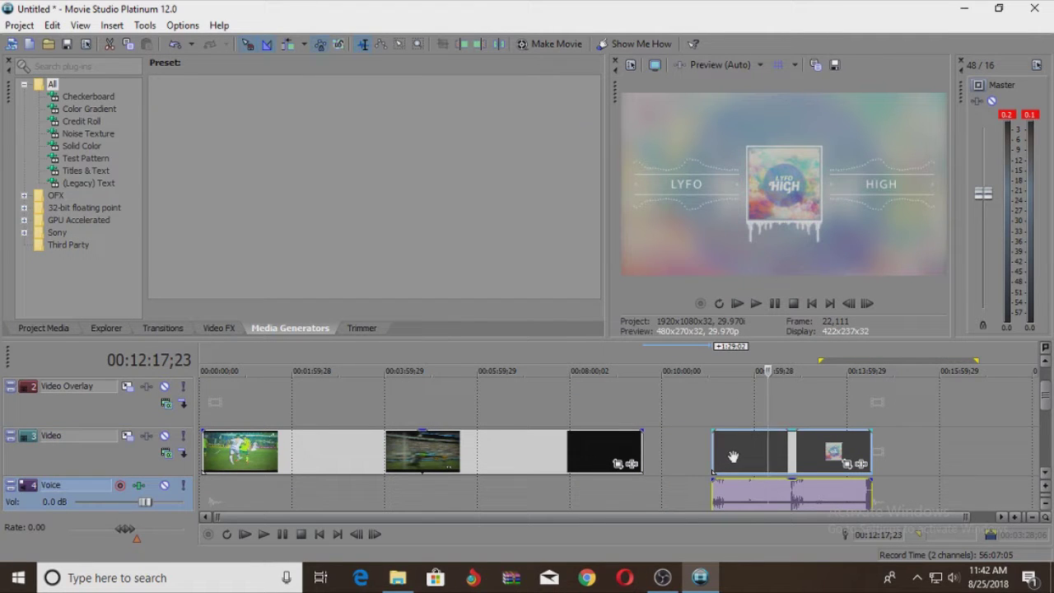
drag(772, 466, 787, 459)
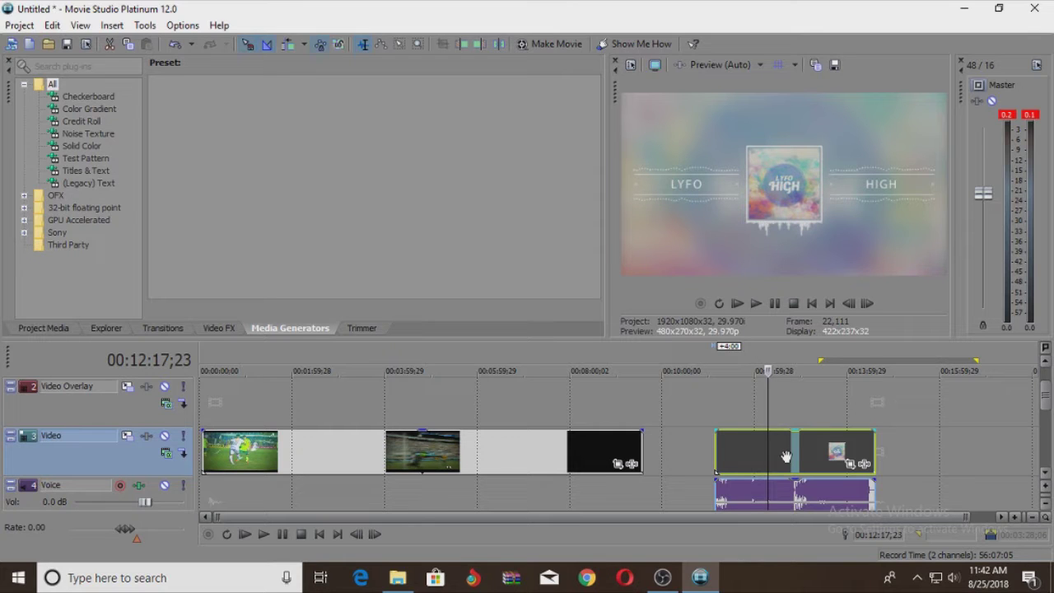
mouse_move(795, 457)
mouse_down()
mouse_move(777, 455)
mouse_move(803, 454)
mouse_up()
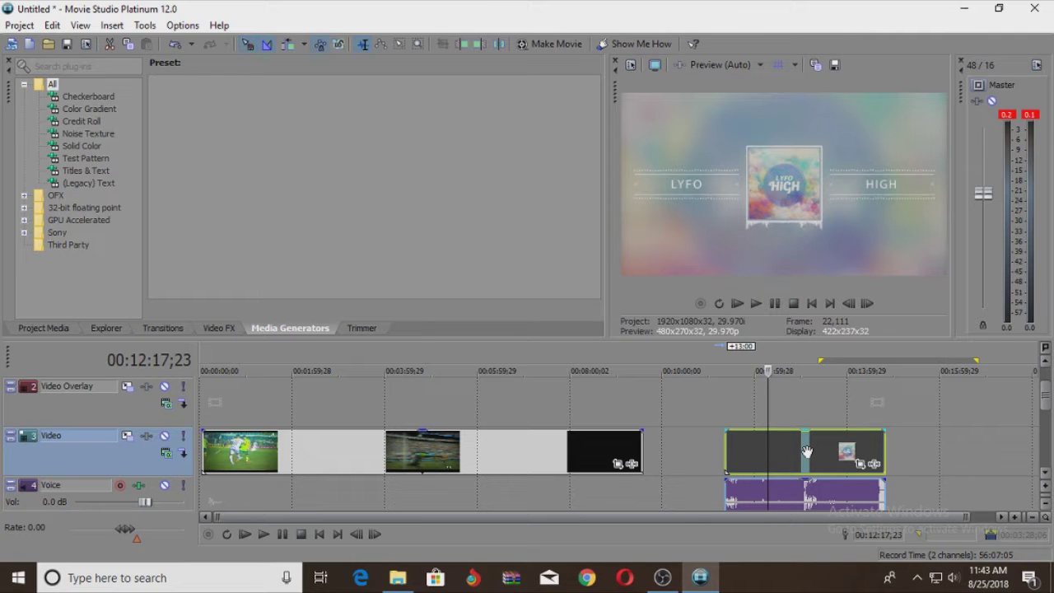
drag(807, 452, 801, 451)
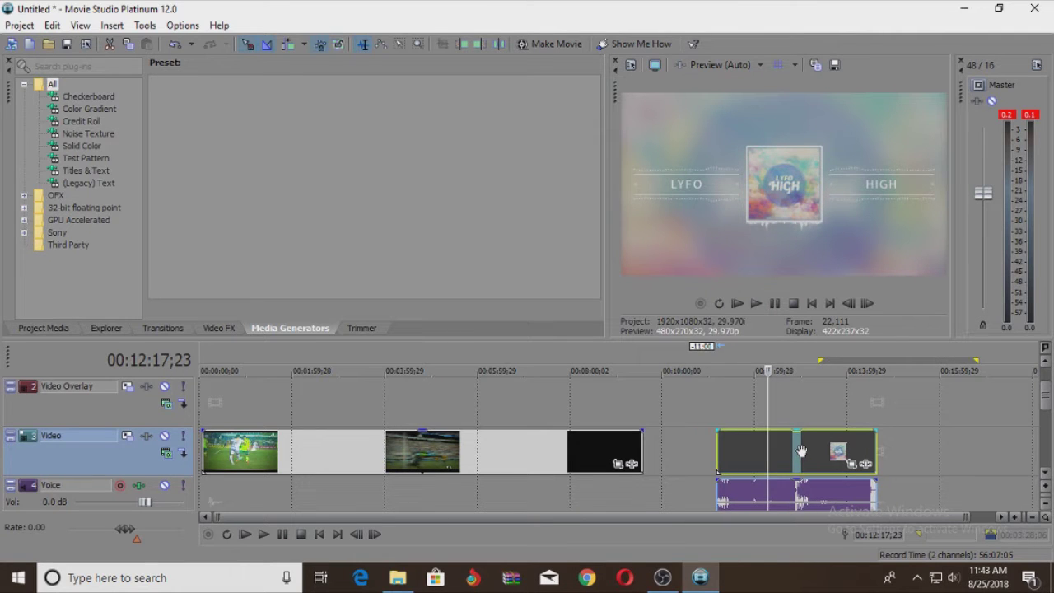
- Delete the background music clip's video part and move its audio to the start of the Voice track
drag(802, 451, 859, 447)
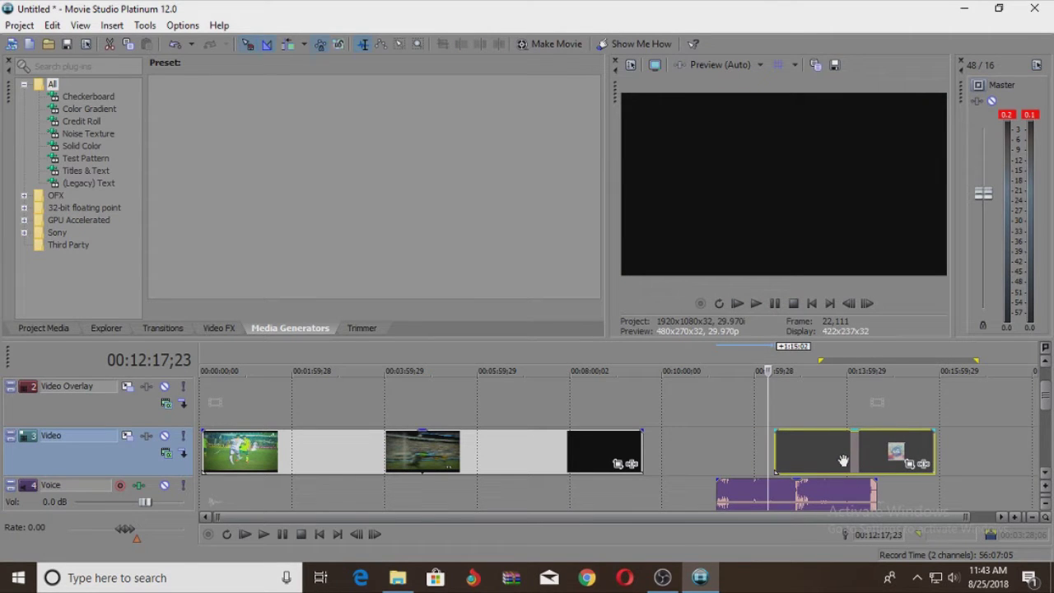
key(Delete)
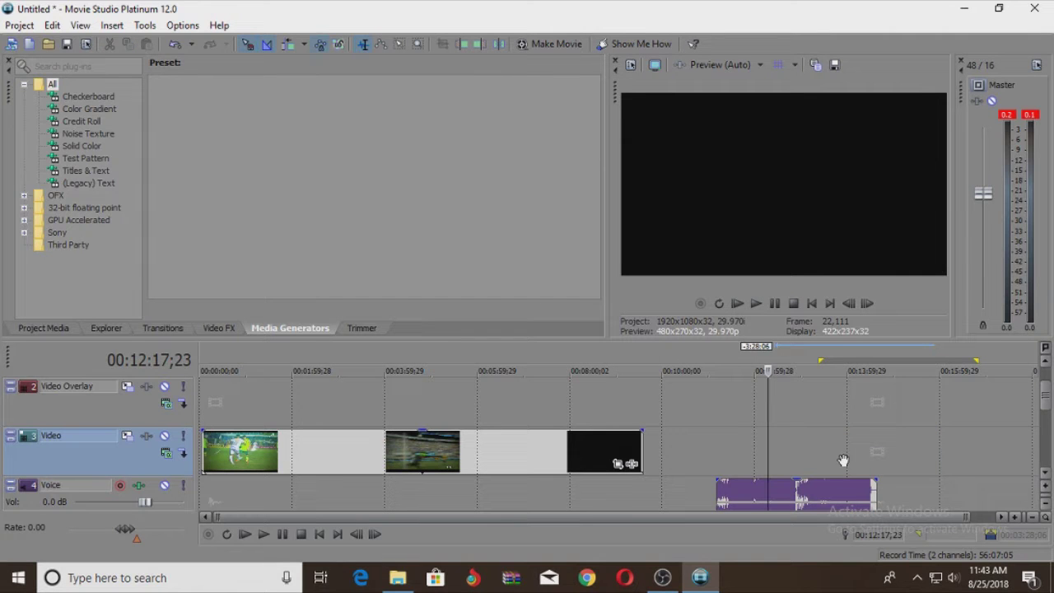
drag(802, 499, 267, 497)
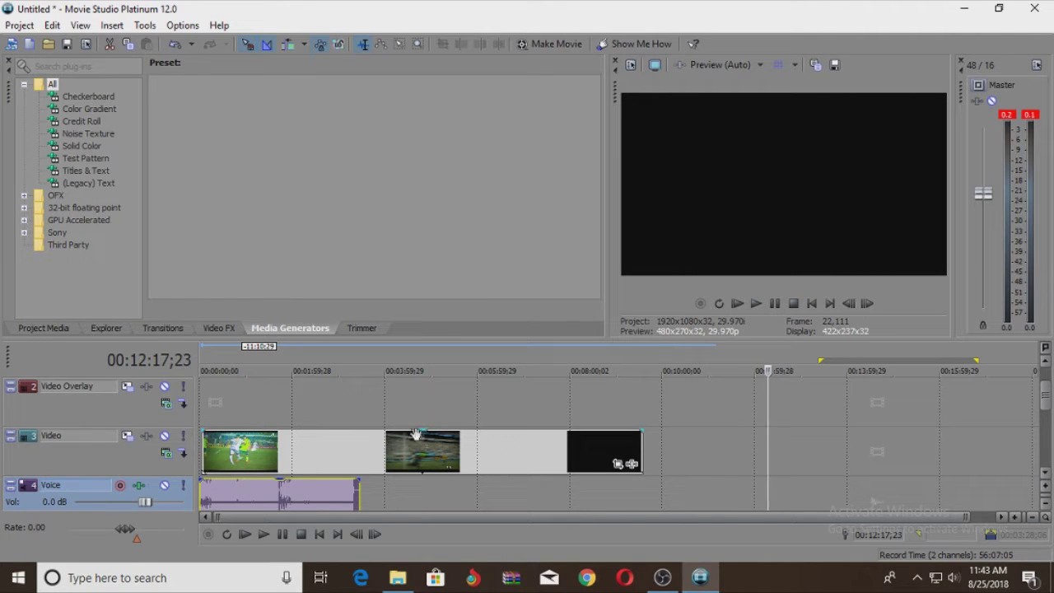
click(642, 446)
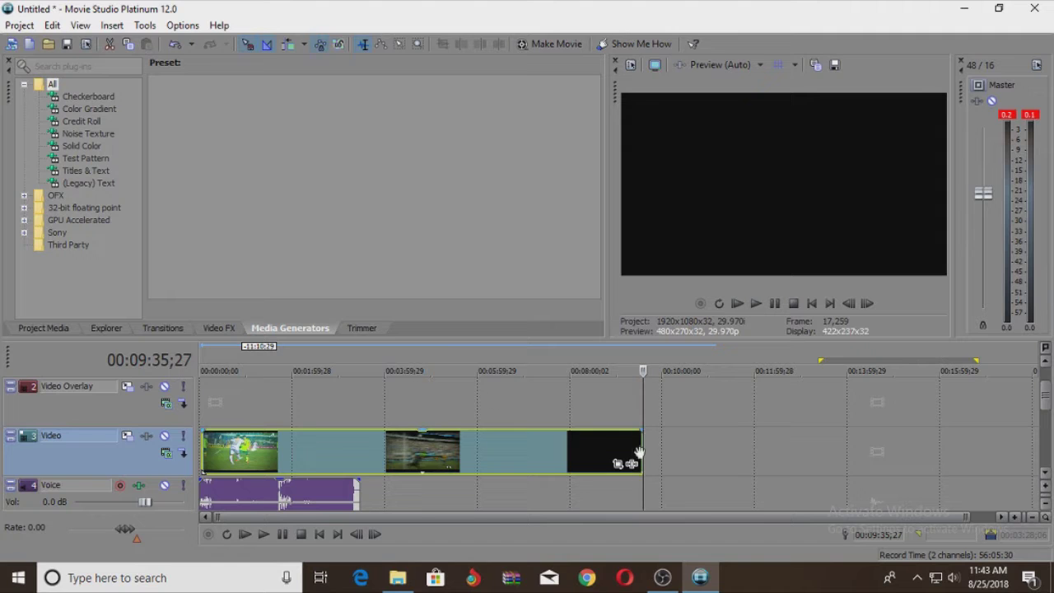
click(359, 501)
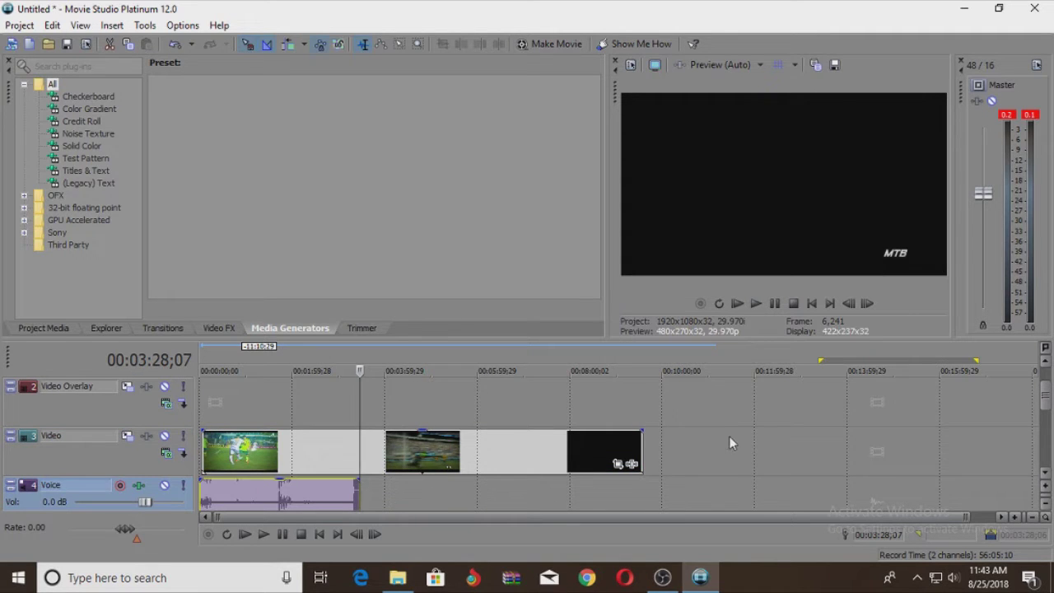
click(19, 27)
click(35, 57)
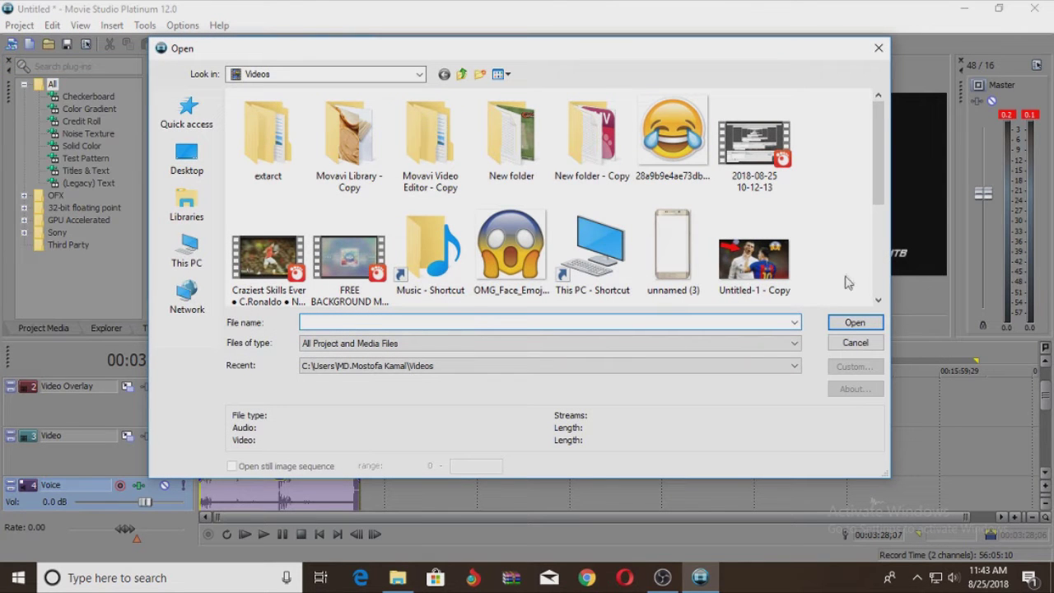
click(876, 50)
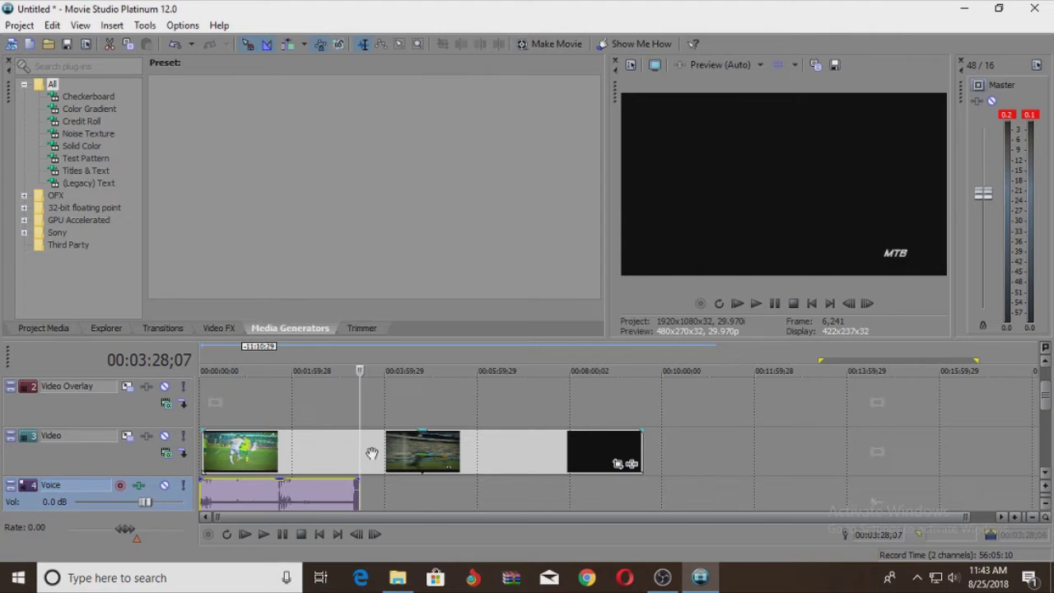
- Split the football clip on the Video track at 00:03:28;07, where the music ends, and delete the part after the split
click(361, 452)
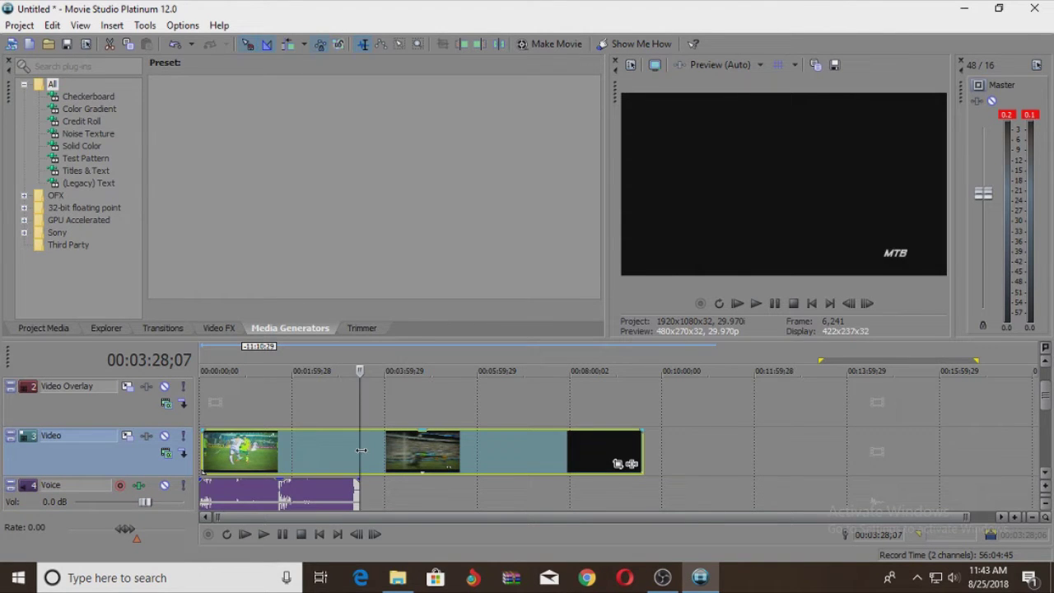
key(s)
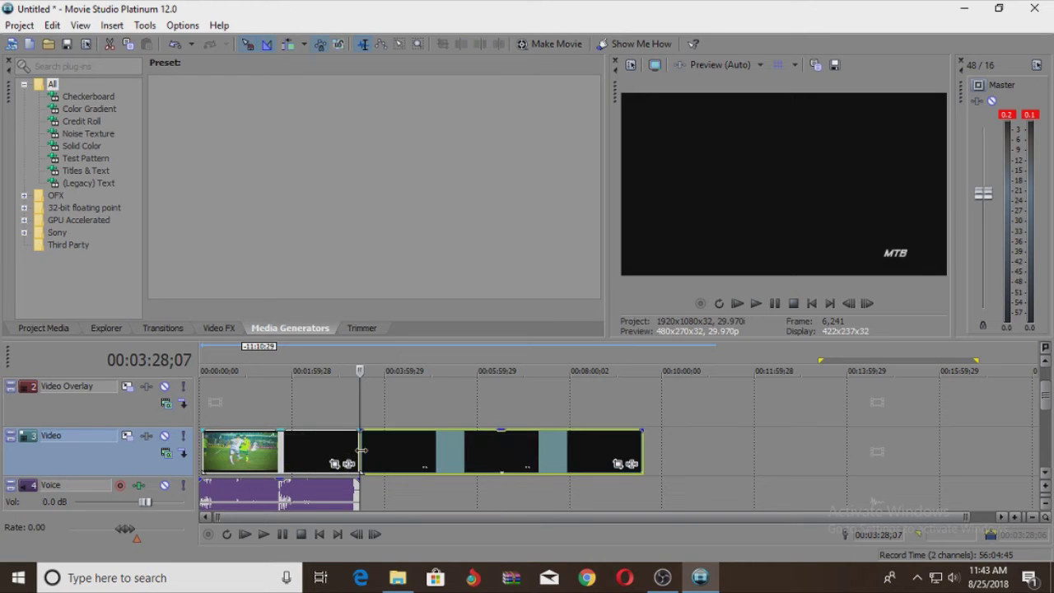
drag(407, 452, 542, 451)
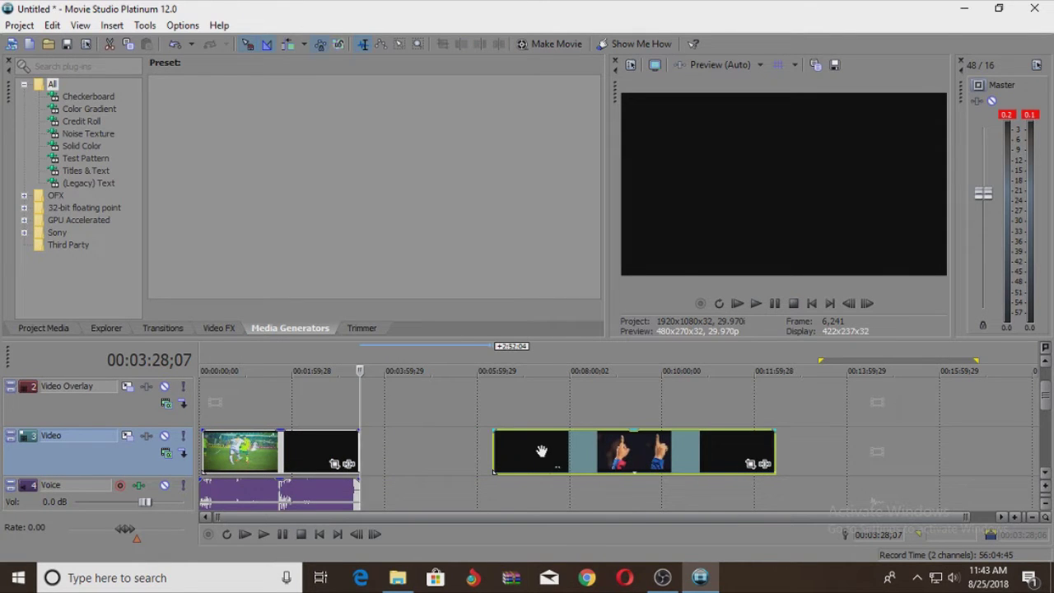
key(Delete)
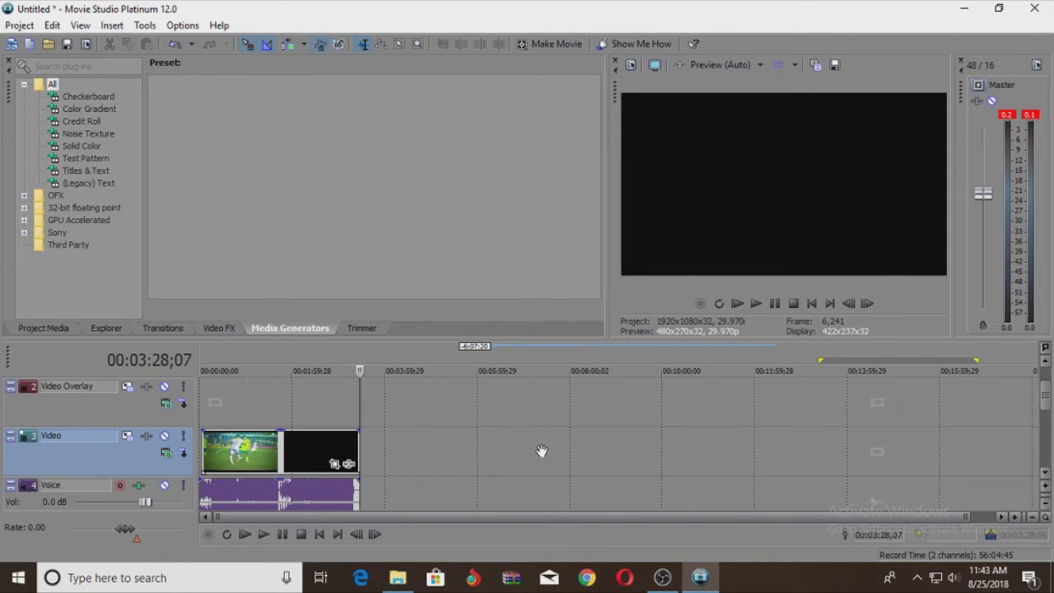
- Select the remaining football clip and place the playhead at 00:01:12;02
click(252, 453)
click(284, 453)
click(255, 453)
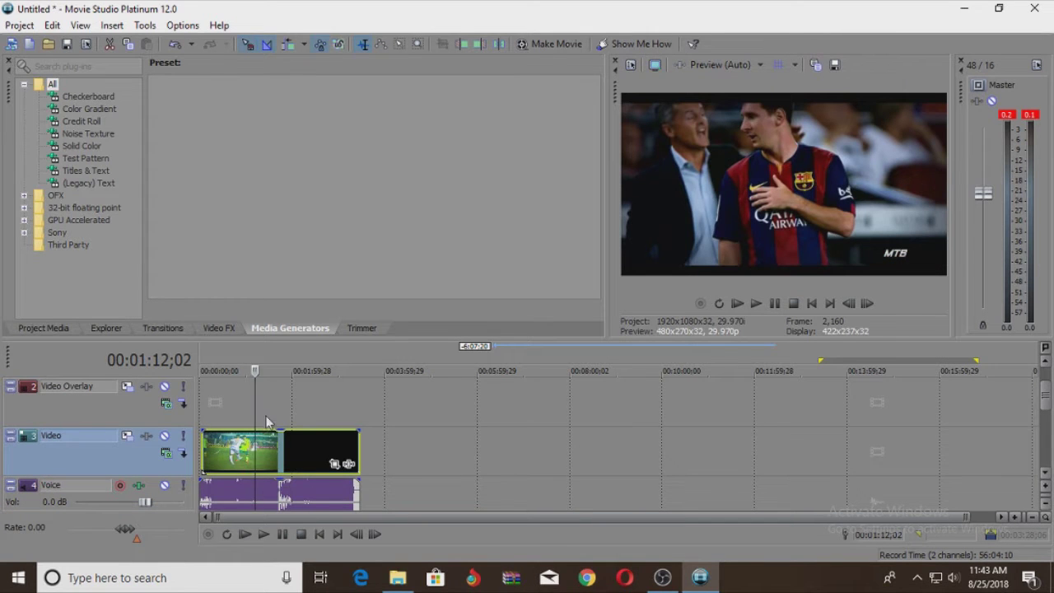
drag(1046, 402, 1046, 387)
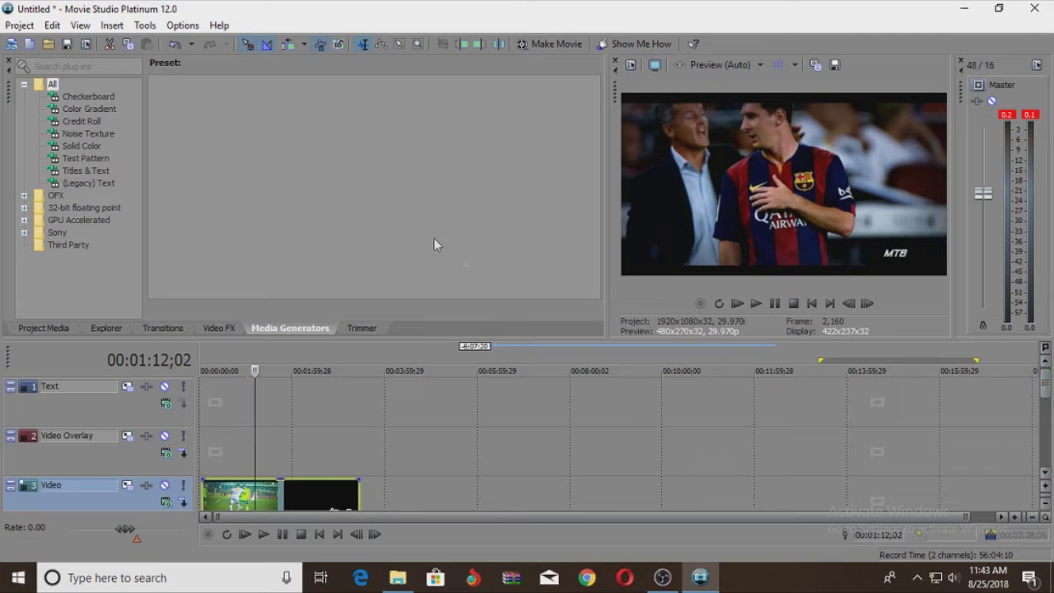
click(362, 327)
click(316, 329)
click(219, 328)
click(162, 330)
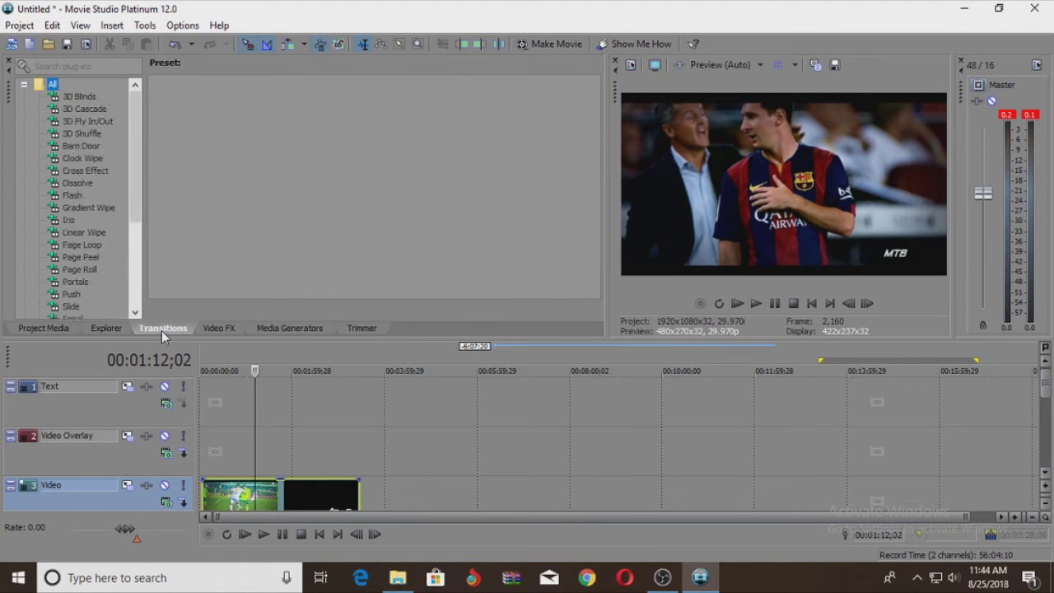
click(107, 330)
click(52, 331)
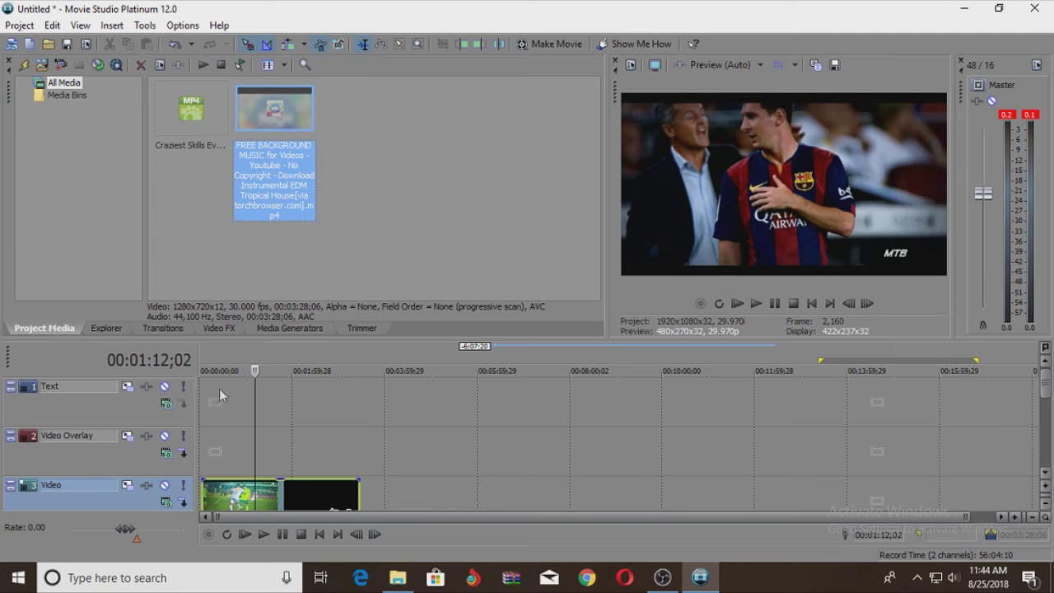
- Add a Titles & Text event with the Popup preset to the Text track at 00:01:14;02 and dismiss its settings
click(290, 328)
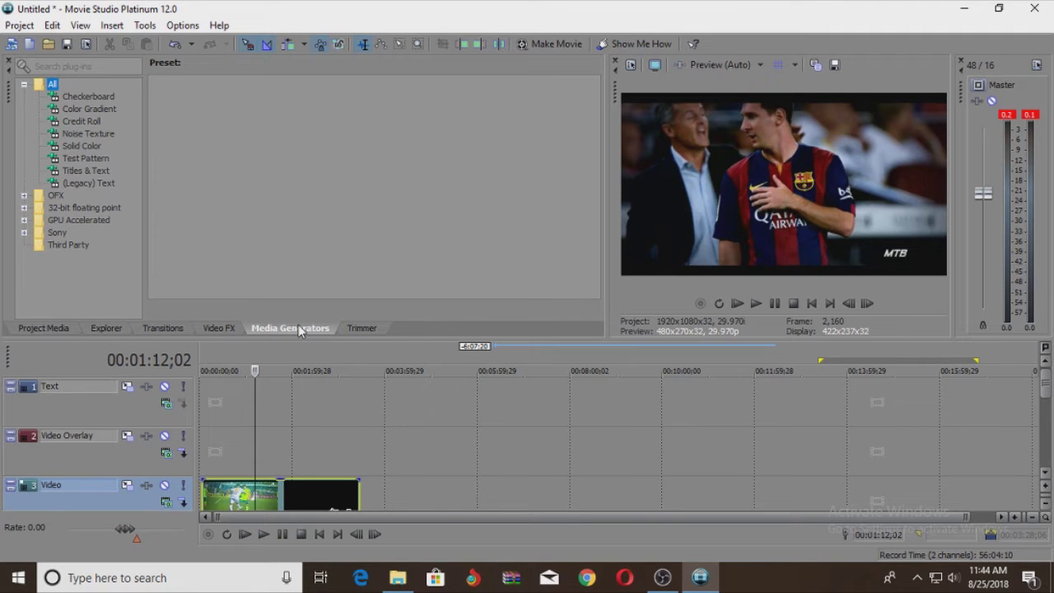
click(66, 184)
click(83, 171)
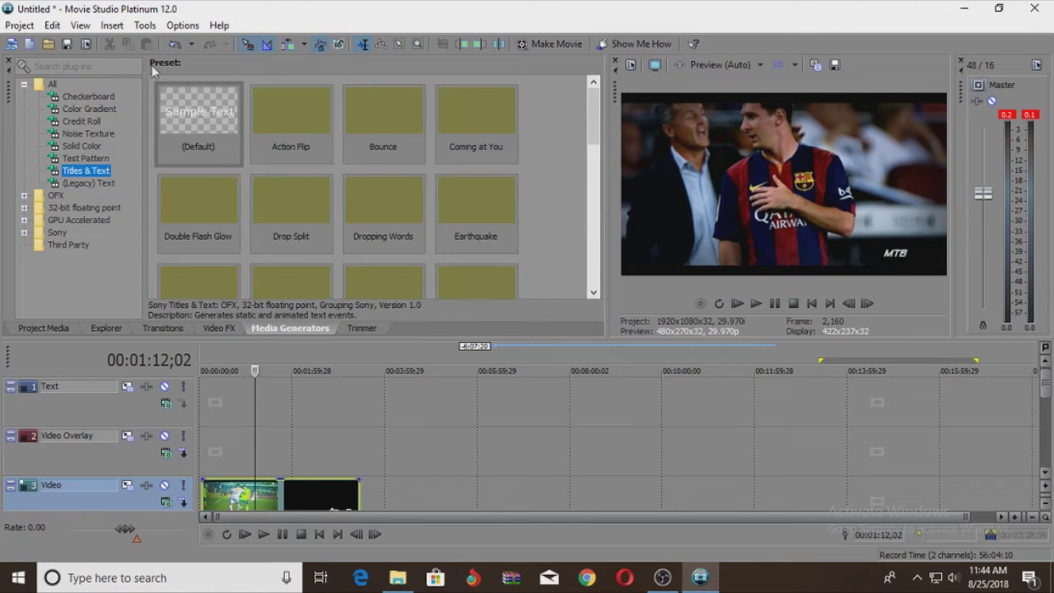
click(87, 159)
click(91, 173)
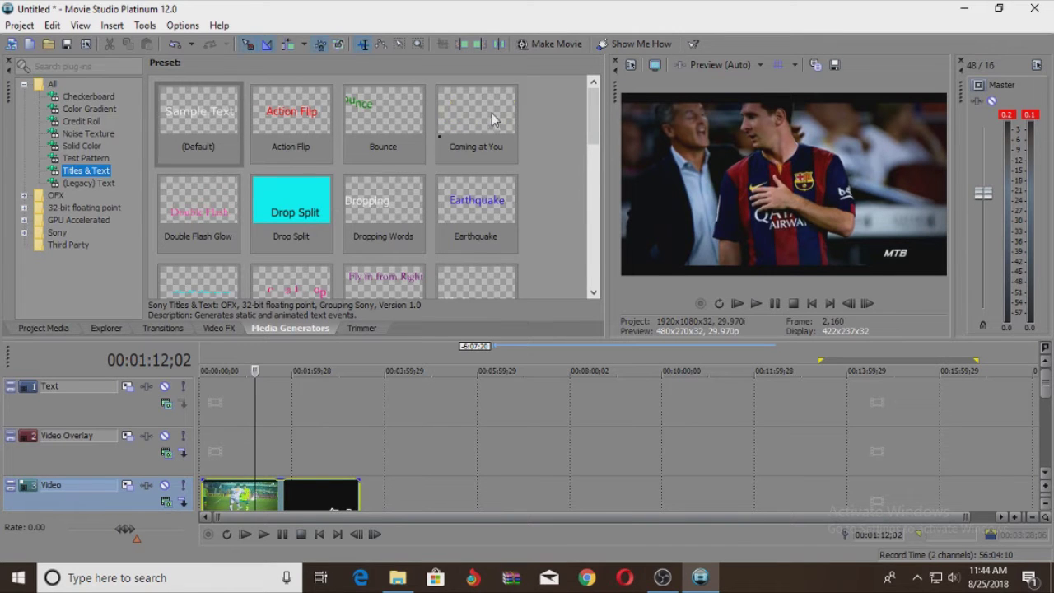
scroll(599, 123, down, 2)
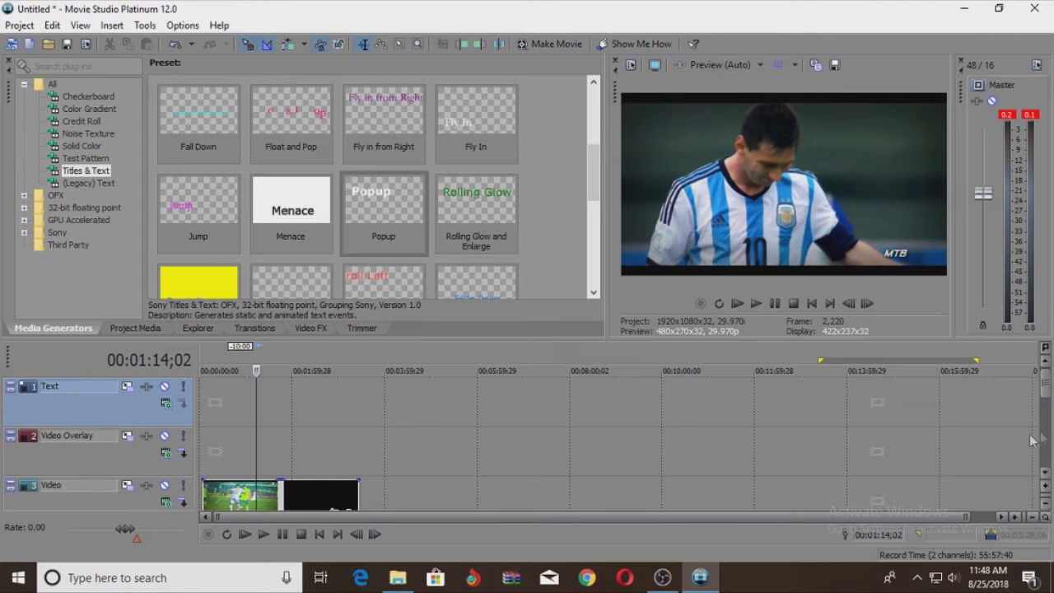
scroll(1047, 403, down, 1)
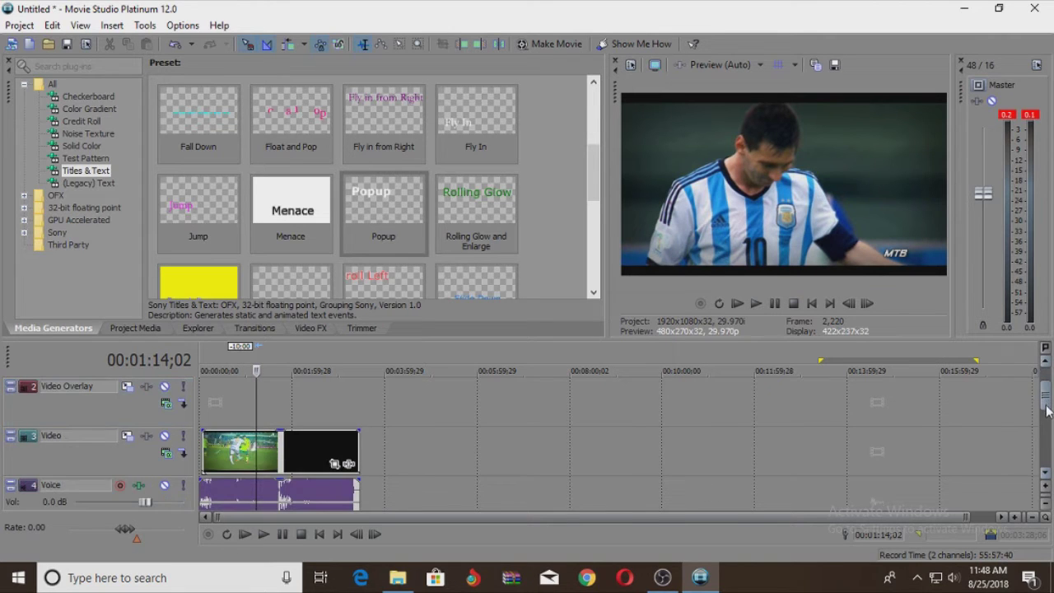
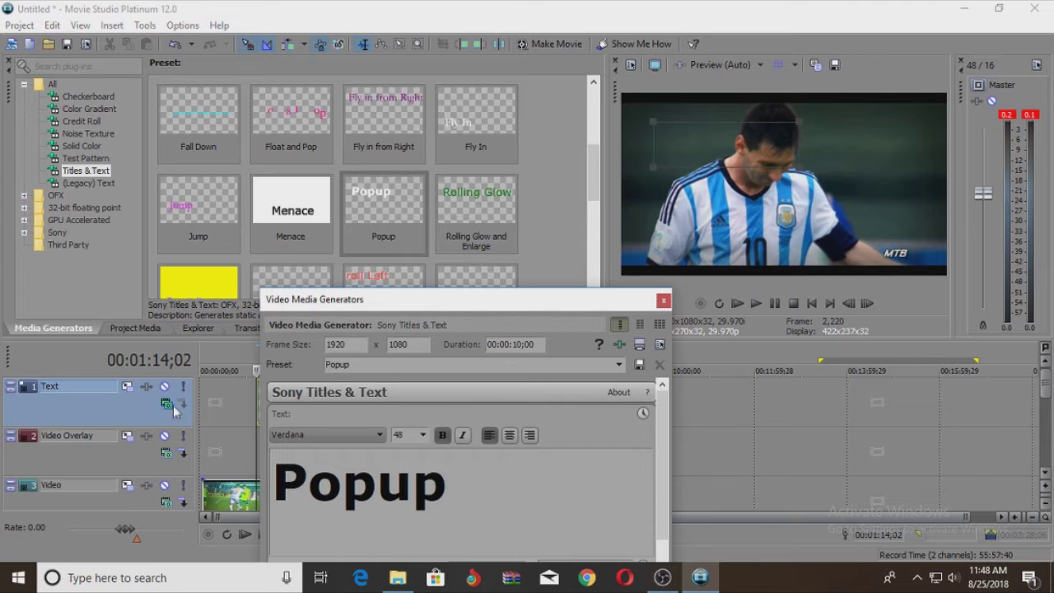
click(664, 301)
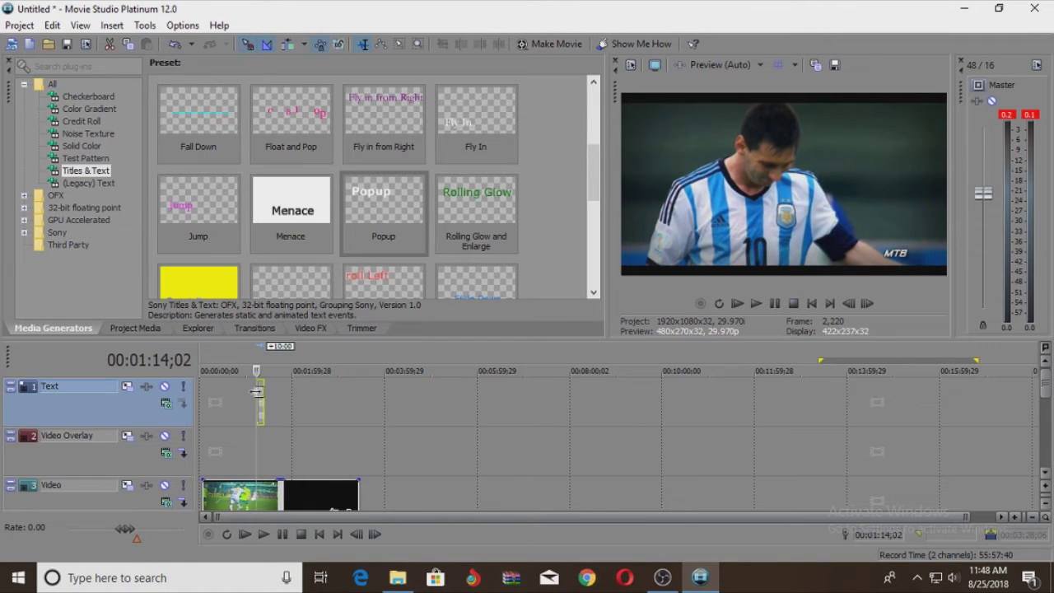
- Reopen the Popup title's generator settings and play the timeline to 00:01:15;21, within the title event
click(1018, 519)
click(1017, 519)
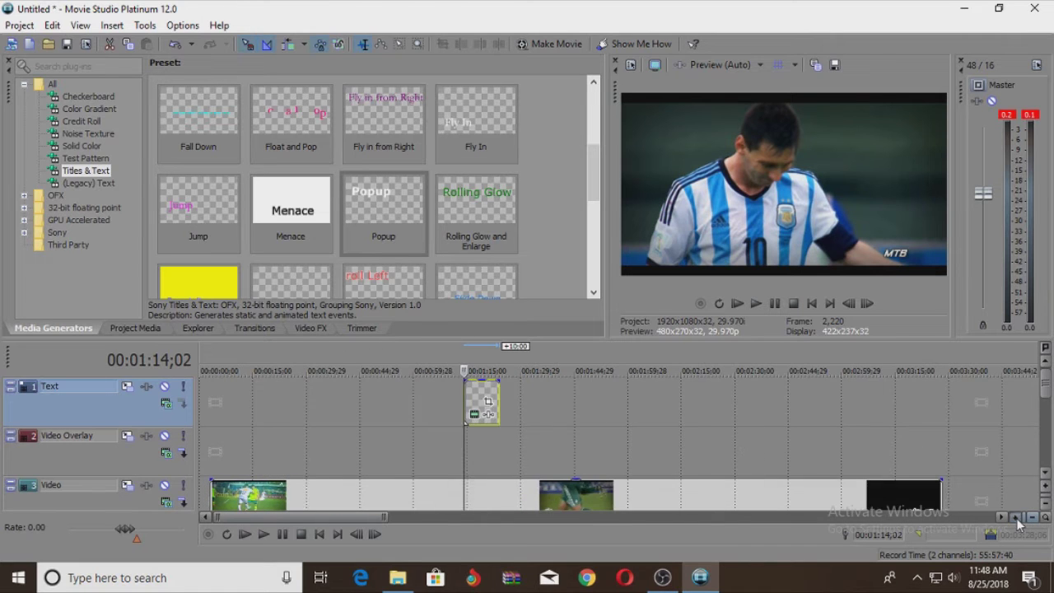
click(1017, 519)
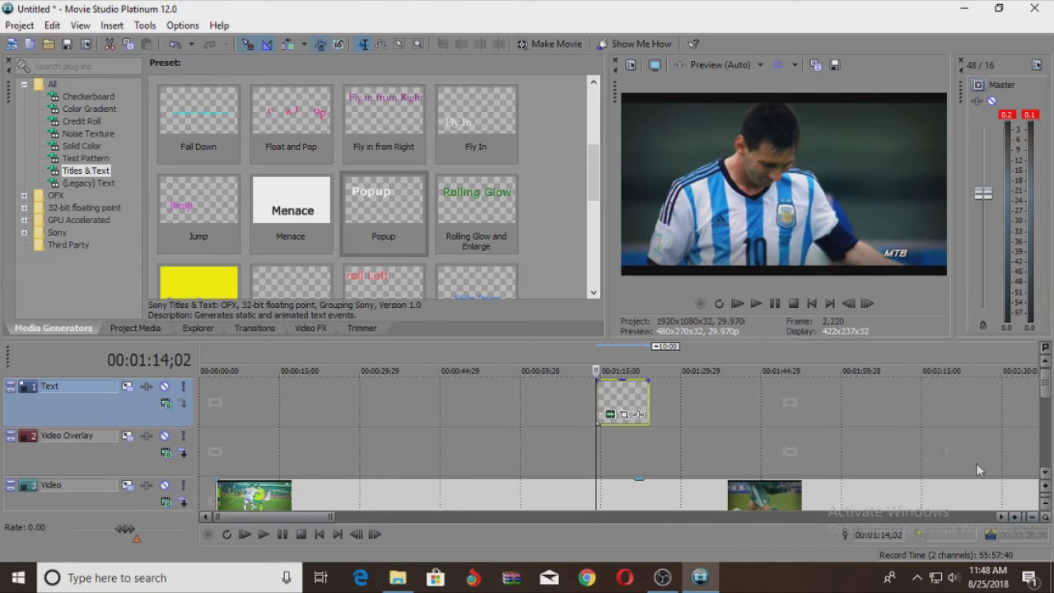
click(616, 418)
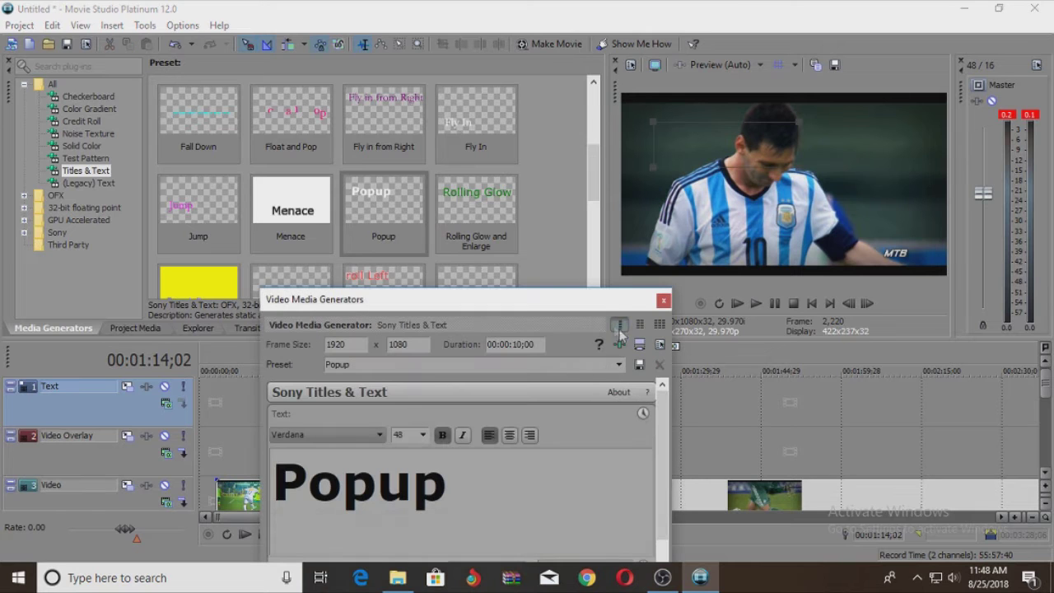
drag(602, 310, 490, 317)
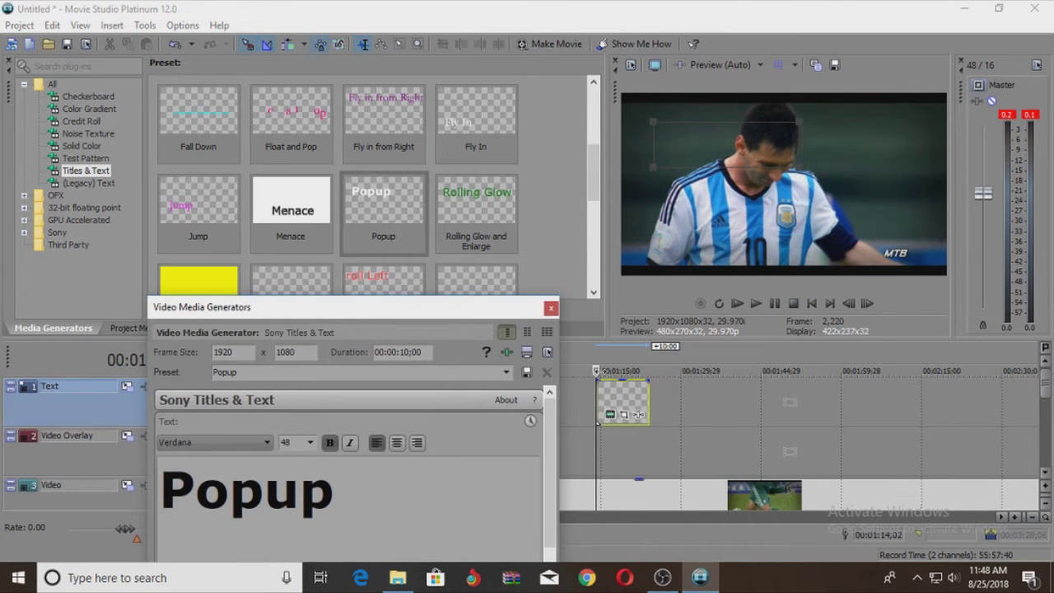
click(602, 383)
key(space)
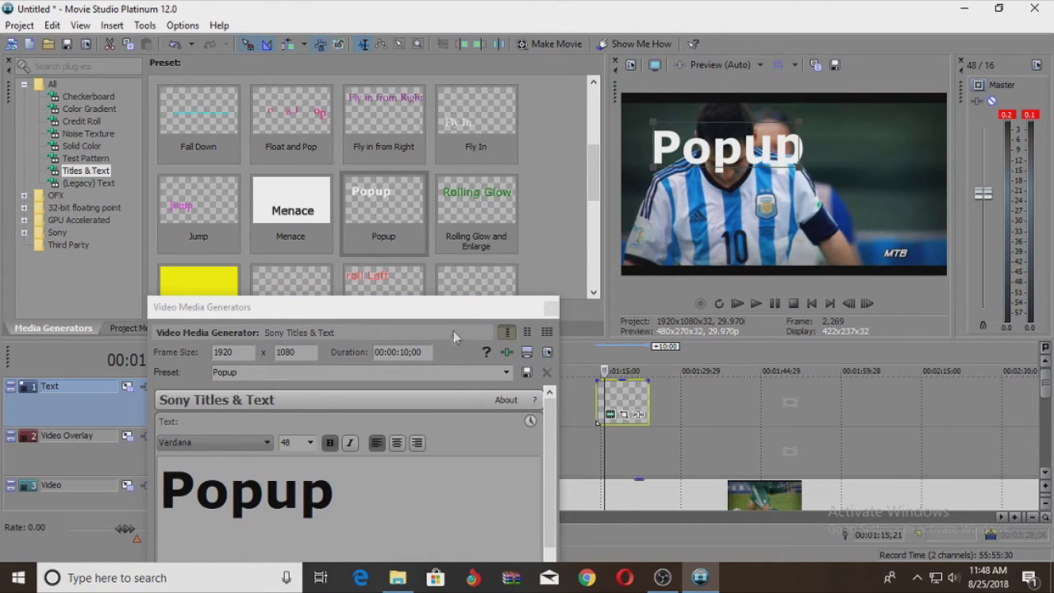
- Replace the title's sample text with the creator's name
drag(411, 308, 420, 248)
double_click(349, 420)
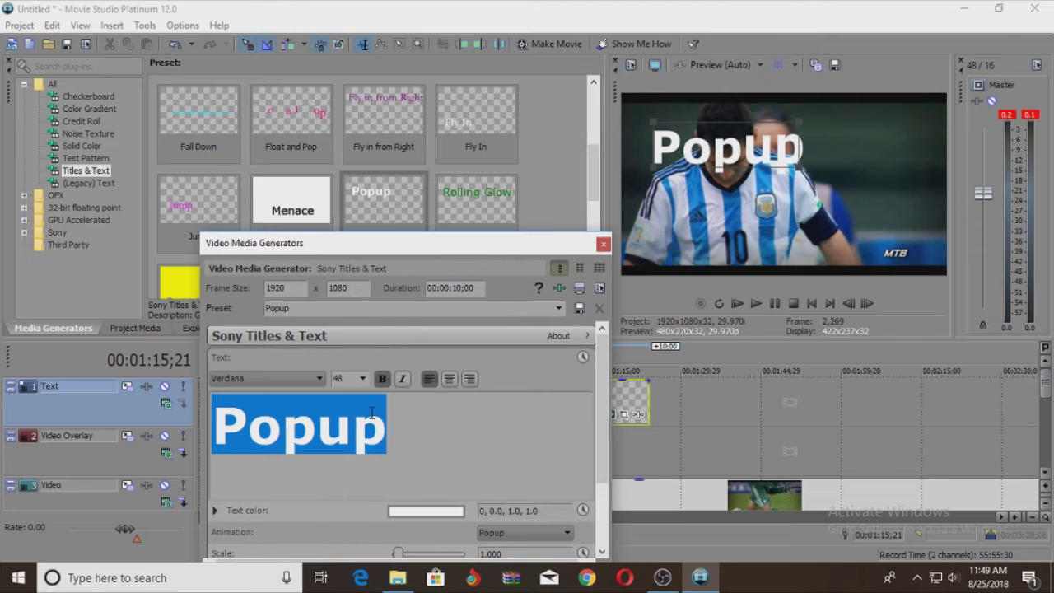
text(E)
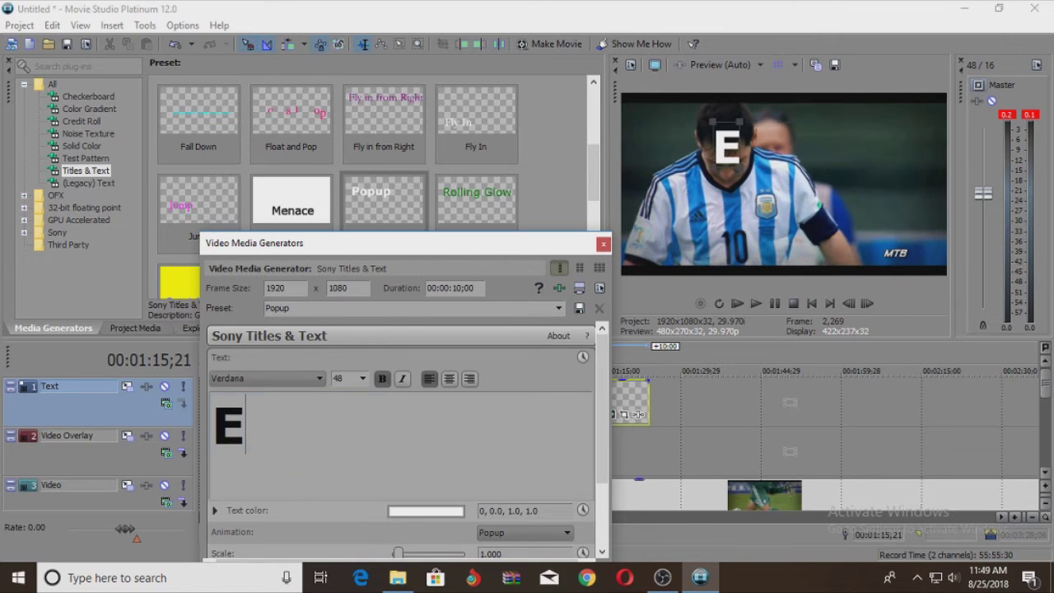
text(asinT)
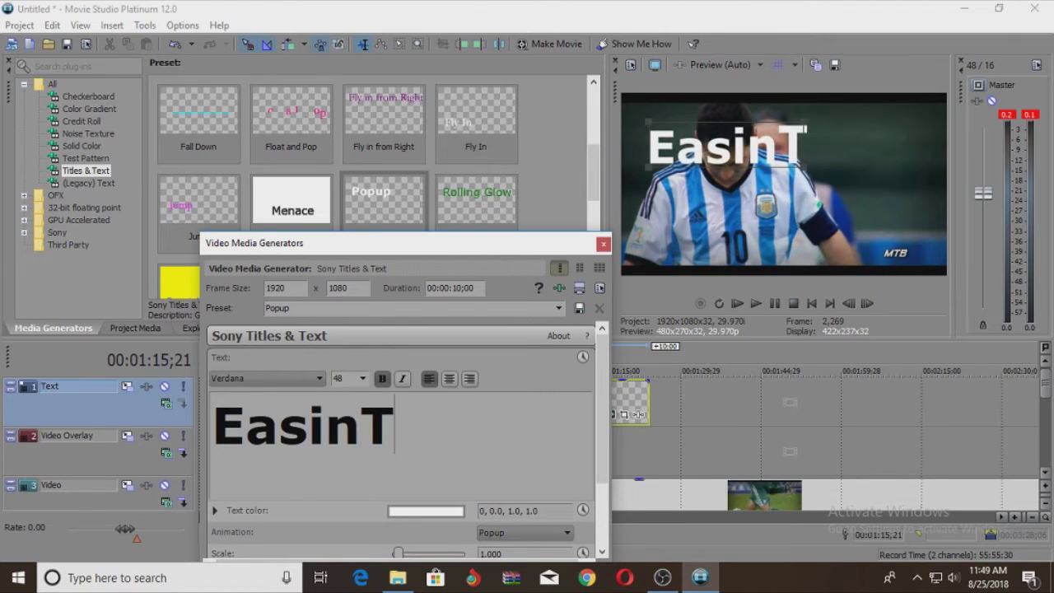
text(anvir)
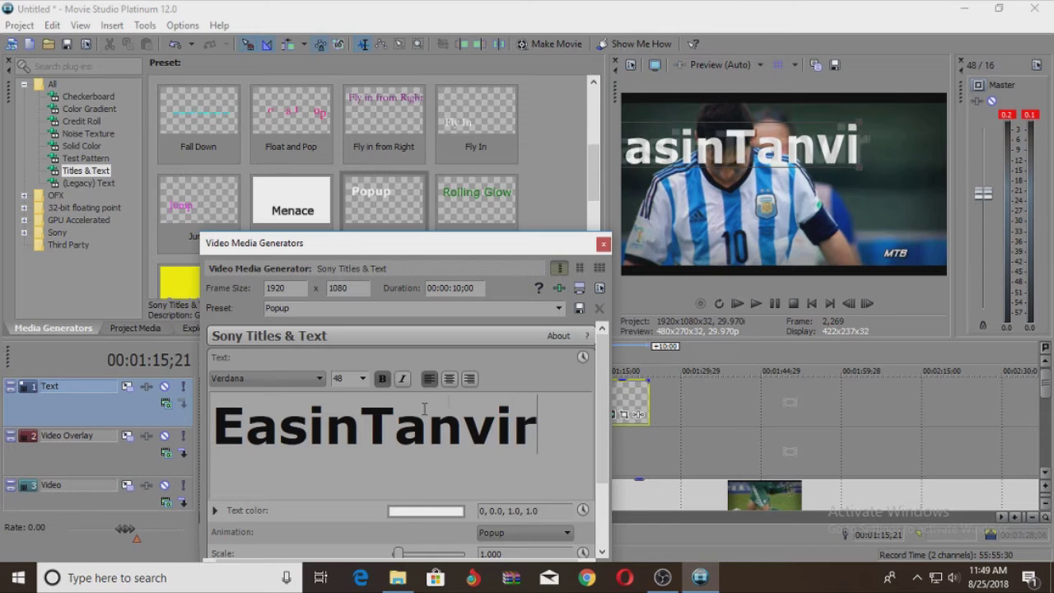
- Move the title toward the middle of the video frame and shrink it to a scale of about 0.547
drag(745, 164, 787, 194)
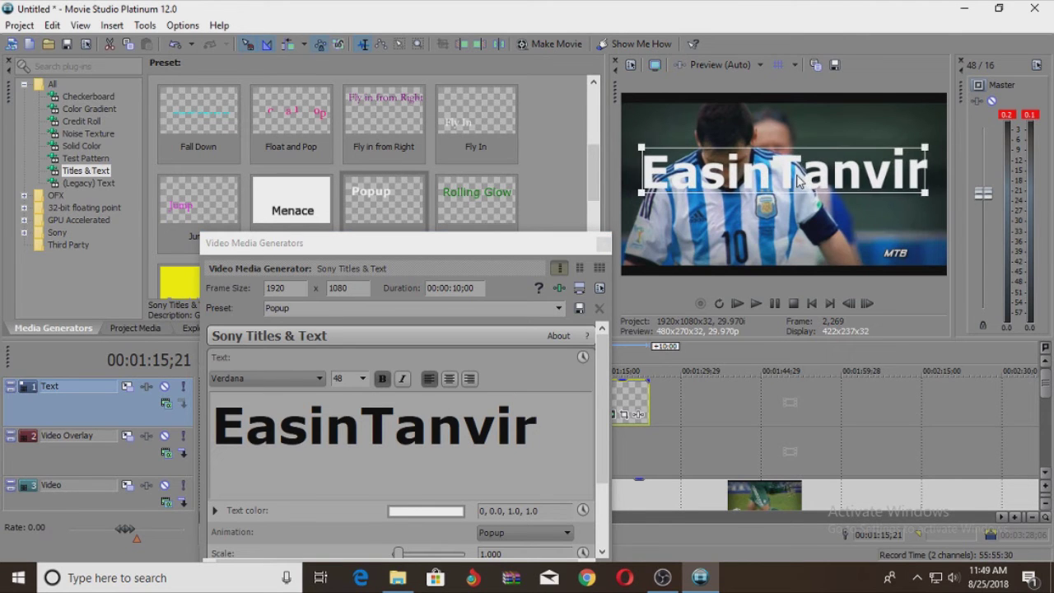
drag(924, 191, 807, 196)
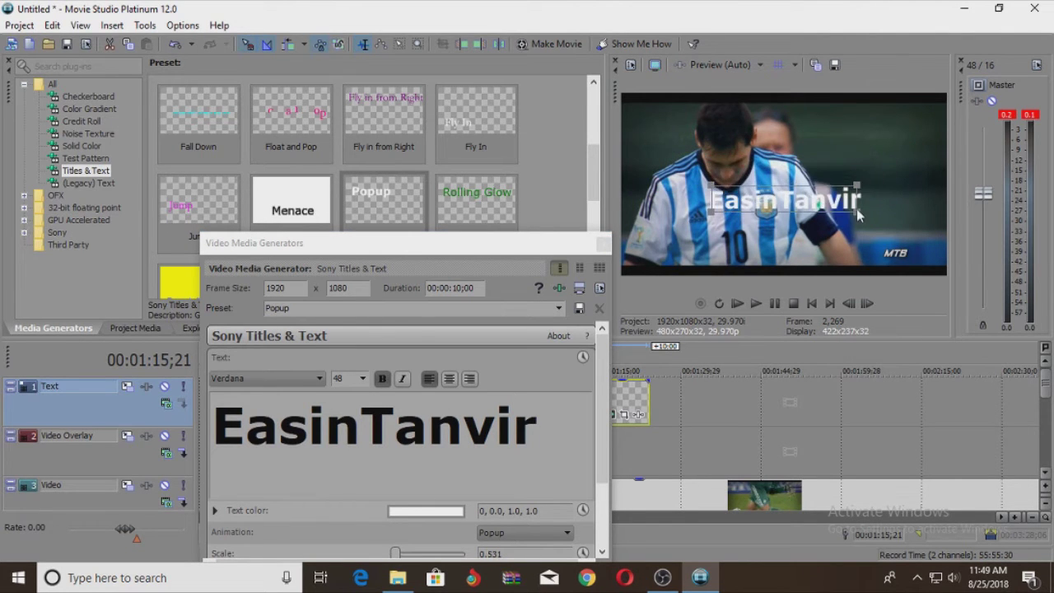
mouse_move(862, 216)
mouse_down()
mouse_move(878, 212)
mouse_move(867, 216)
mouse_up()
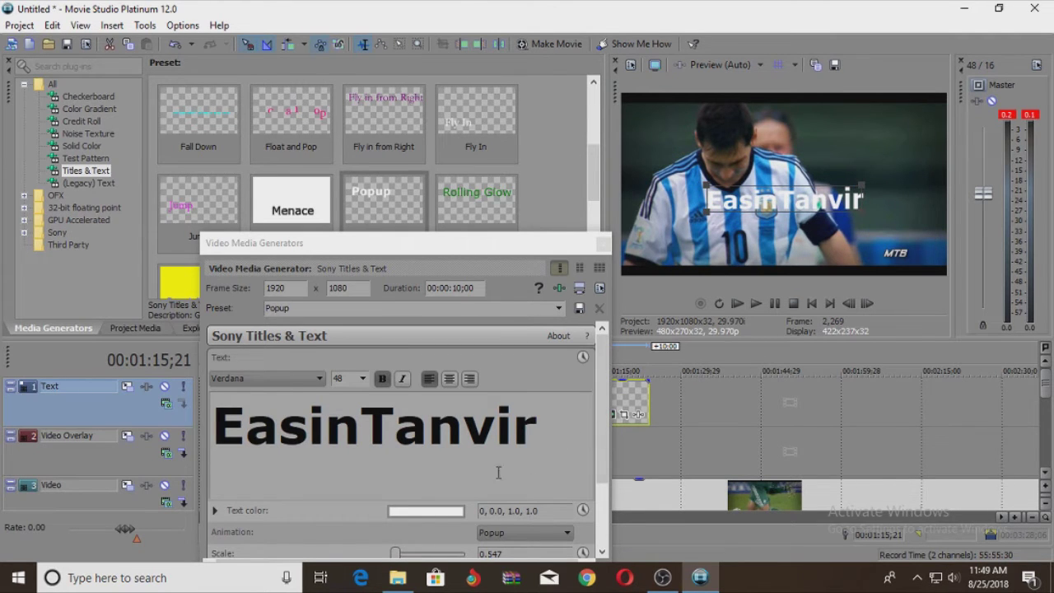
- Try red and green for the title text, then set its color to a pale pinkish white (341, 0.07, 0.94, 1.0)
click(442, 511)
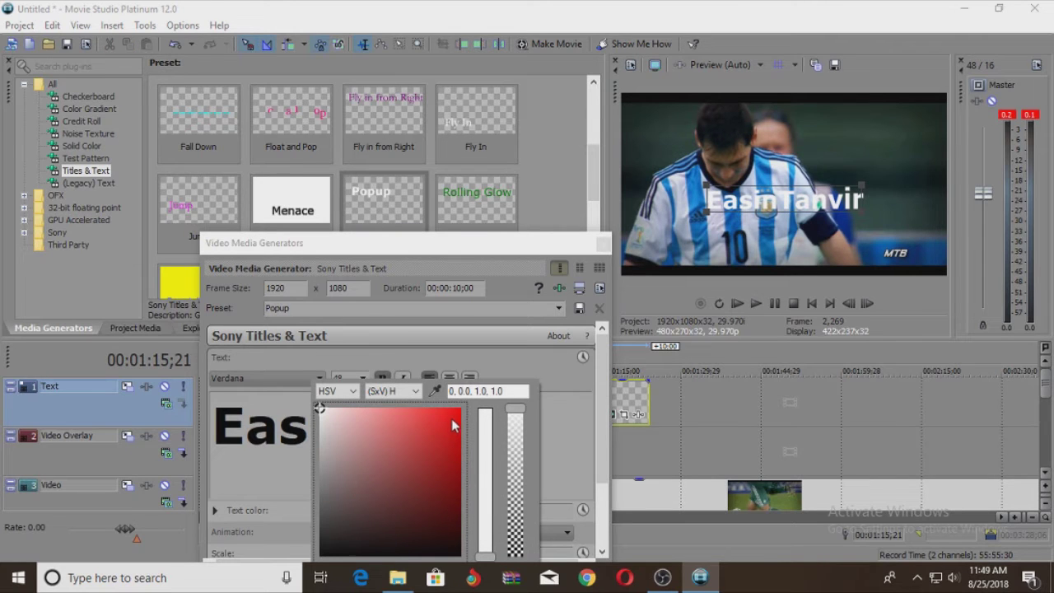
click(444, 424)
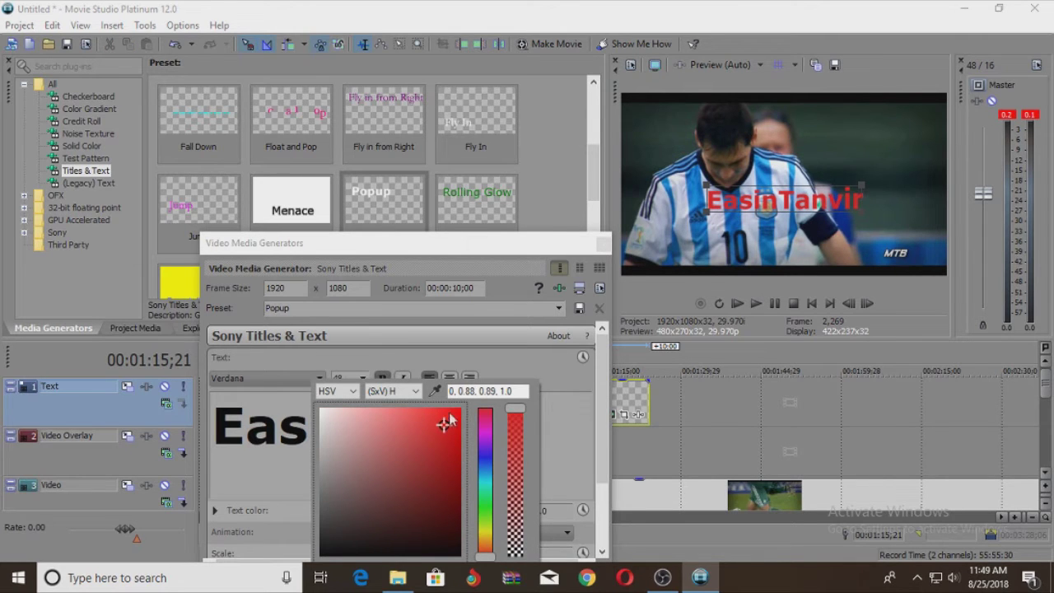
click(438, 427)
click(485, 487)
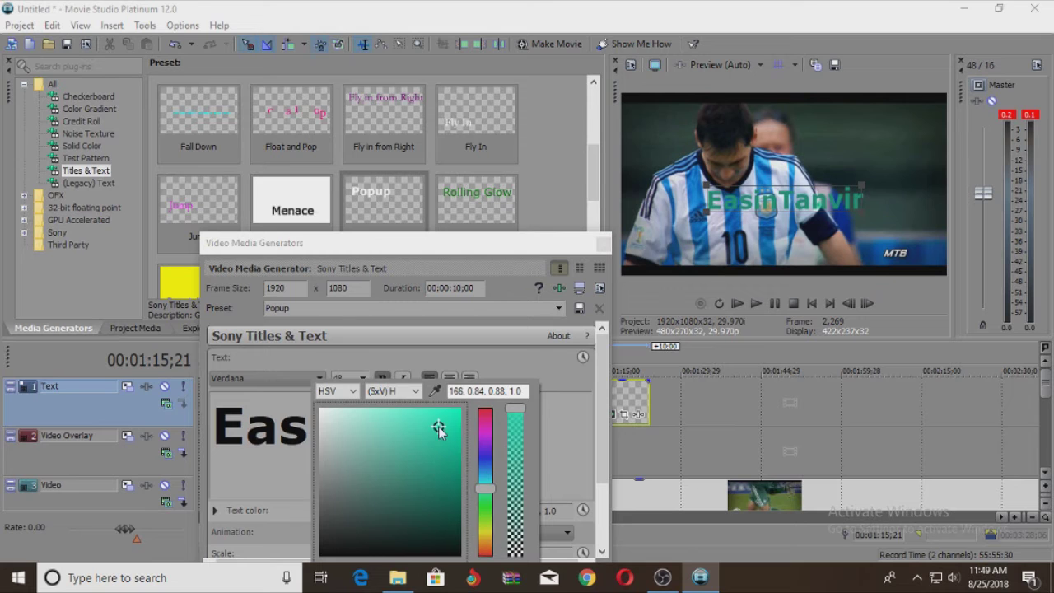
click(485, 414)
click(329, 416)
- Reposition the title near the lower edge of the video frame, beside the MTB watermark, and close its settings
drag(576, 243, 650, 177)
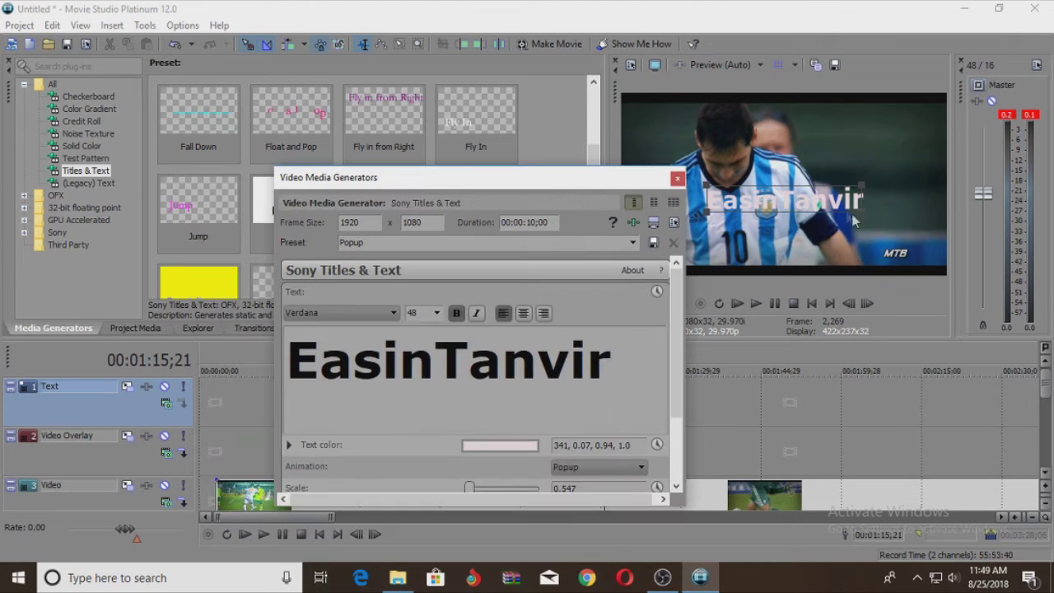
drag(828, 206, 878, 130)
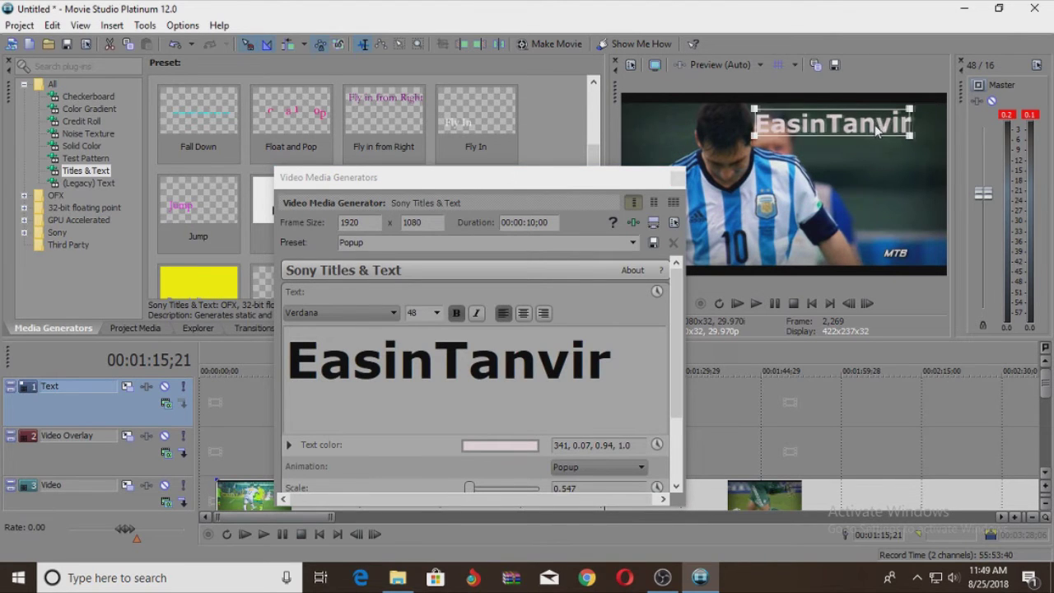
drag(803, 142, 746, 259)
click(677, 177)
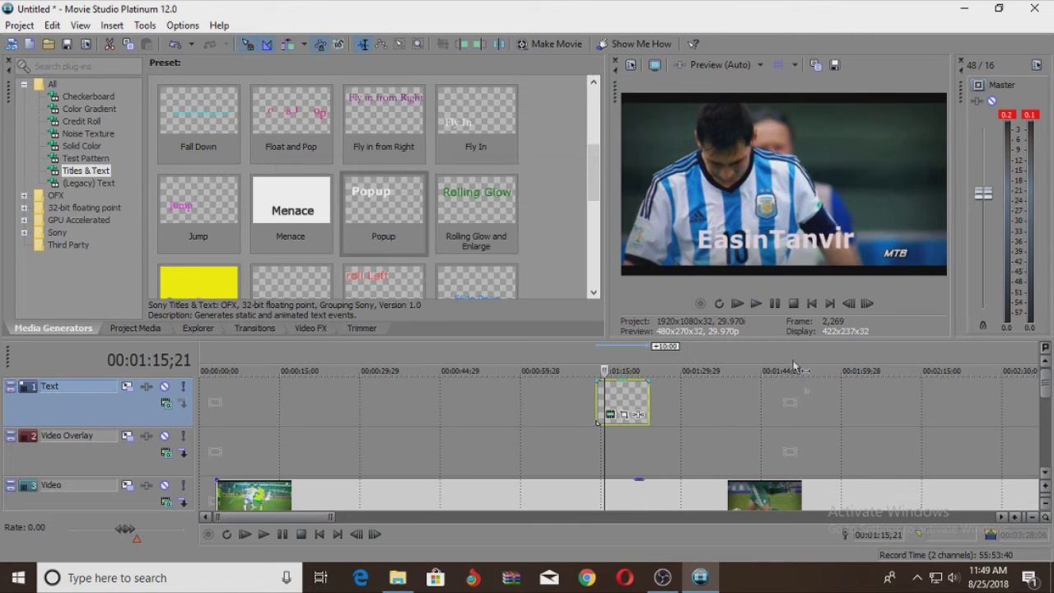
- Play the title from its start on the Text track to check its animation over the video, and pause playback
click(594, 400)
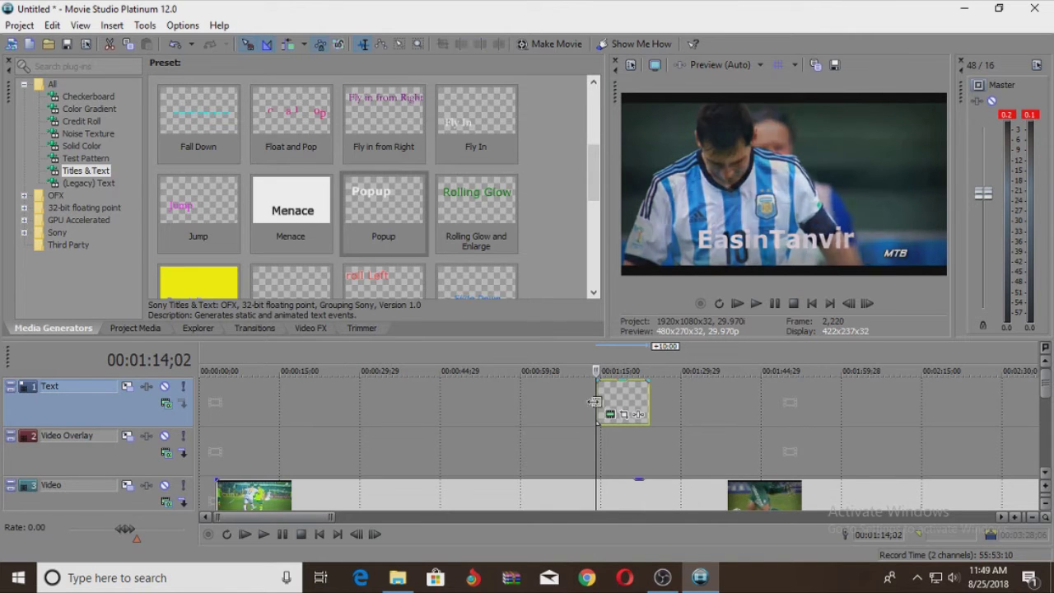
click(756, 303)
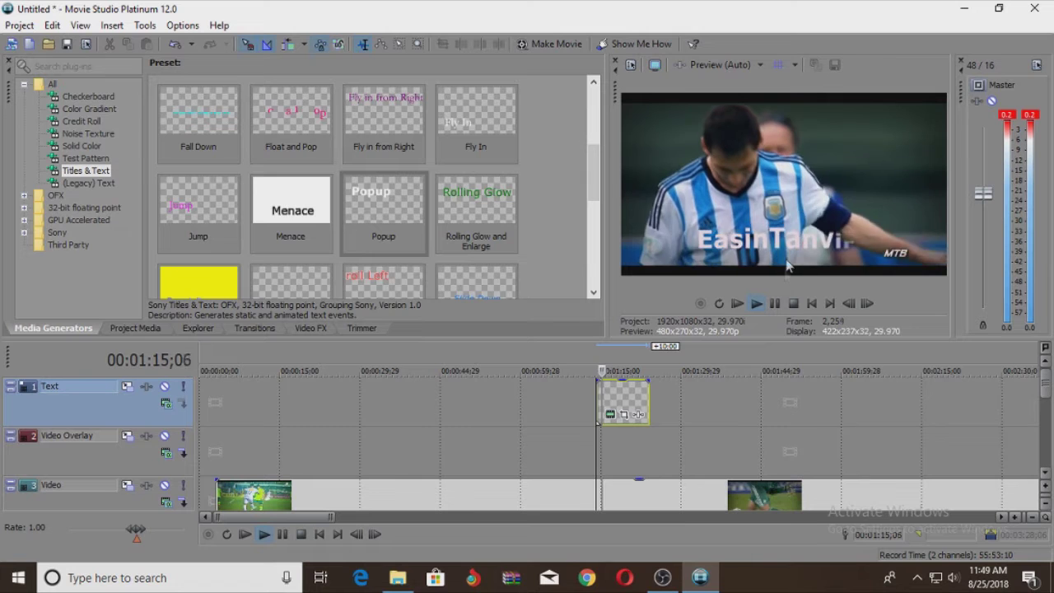
click(775, 305)
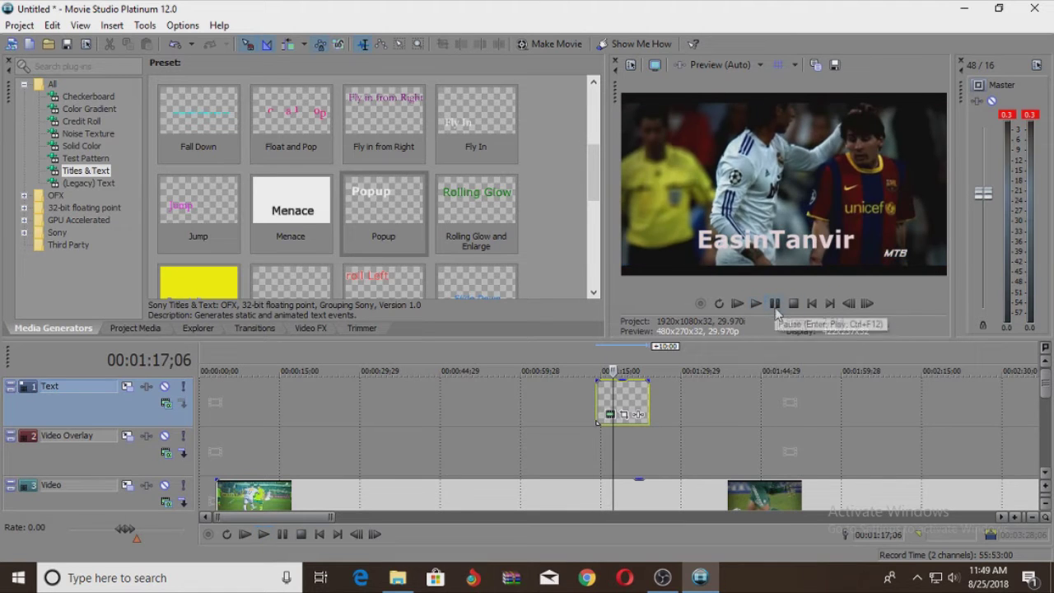
click(661, 417)
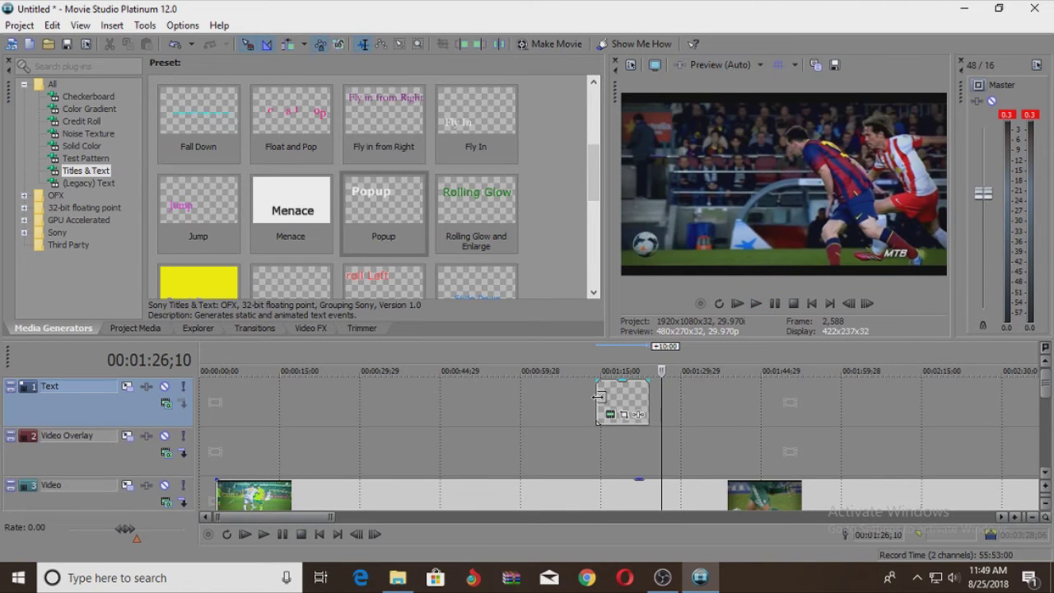
- Delete the title event from the Text track
click(598, 397)
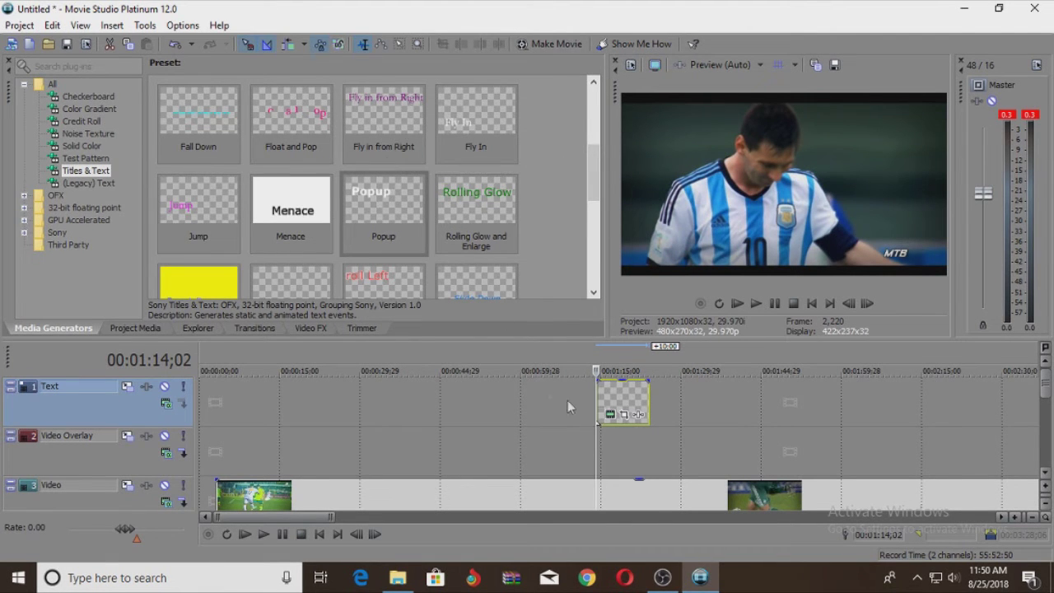
click(630, 393)
key(Delete)
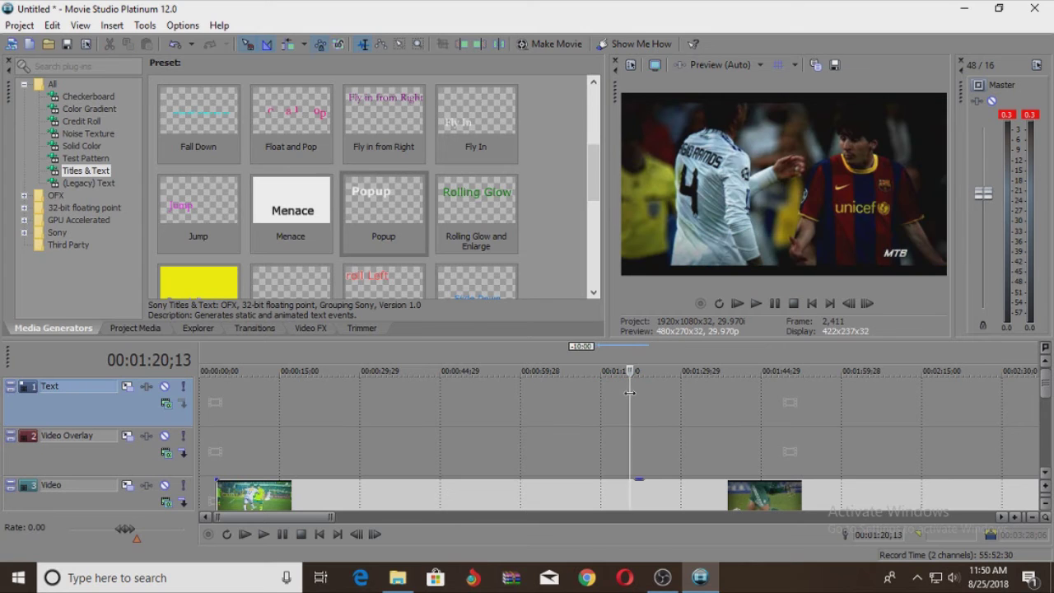
- Split the football clip on the Video track into two parts at about 00:01:20
scroll(657, 433, down, 5)
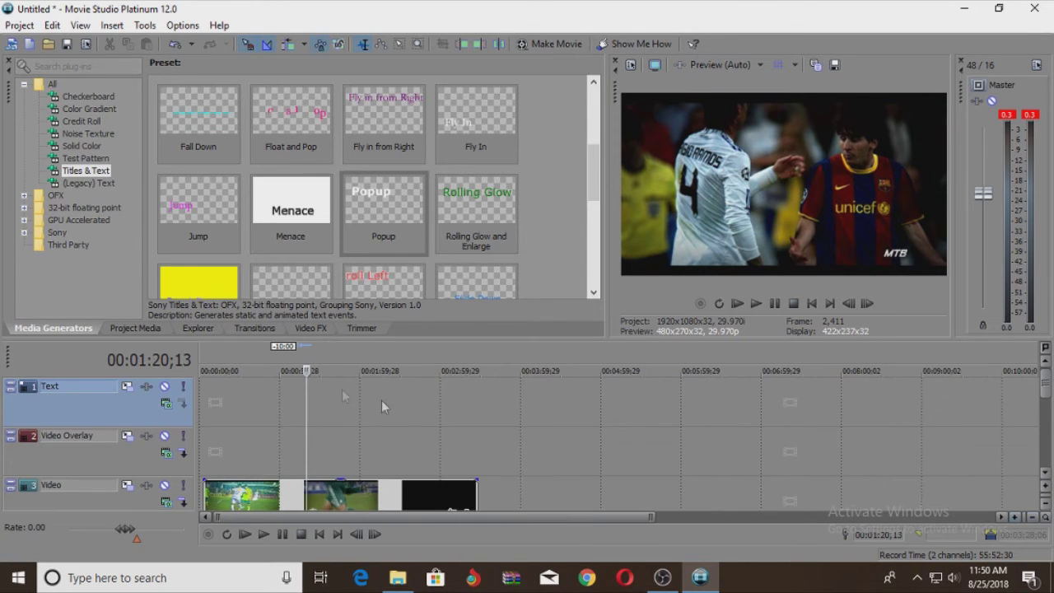
click(1033, 517)
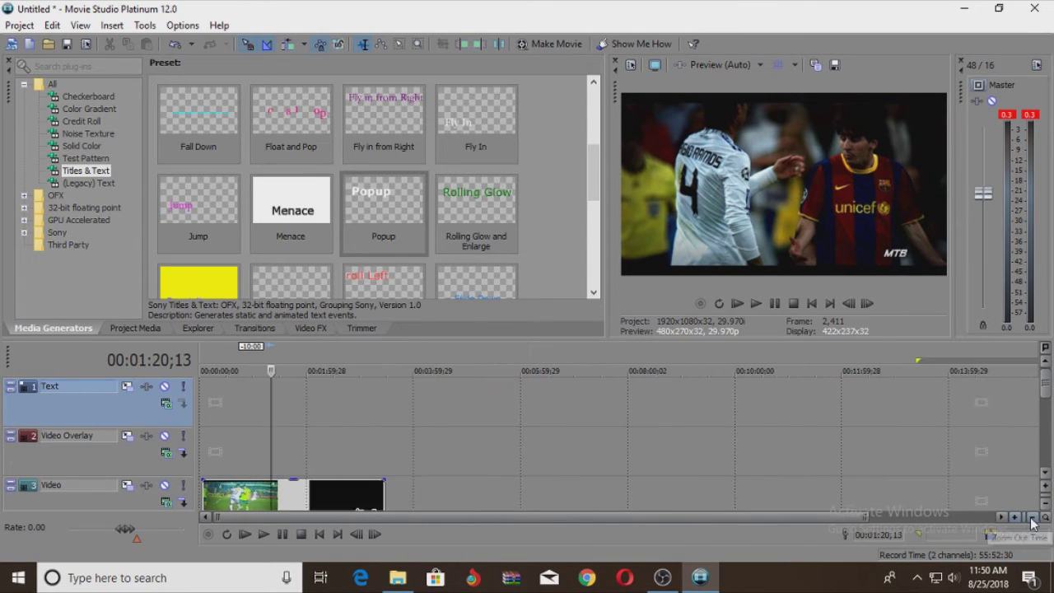
click(1048, 401)
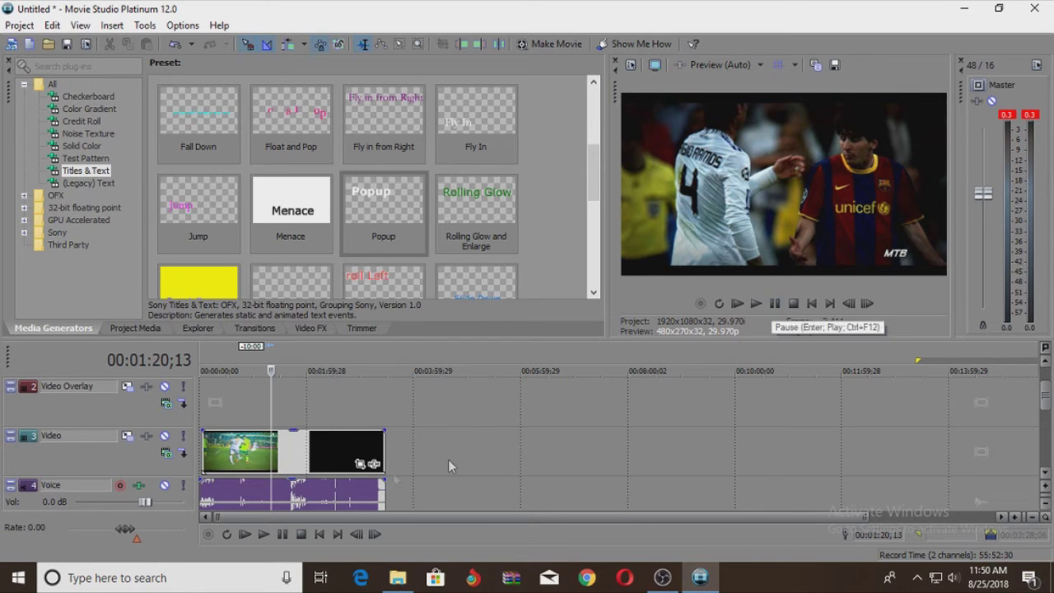
click(272, 442)
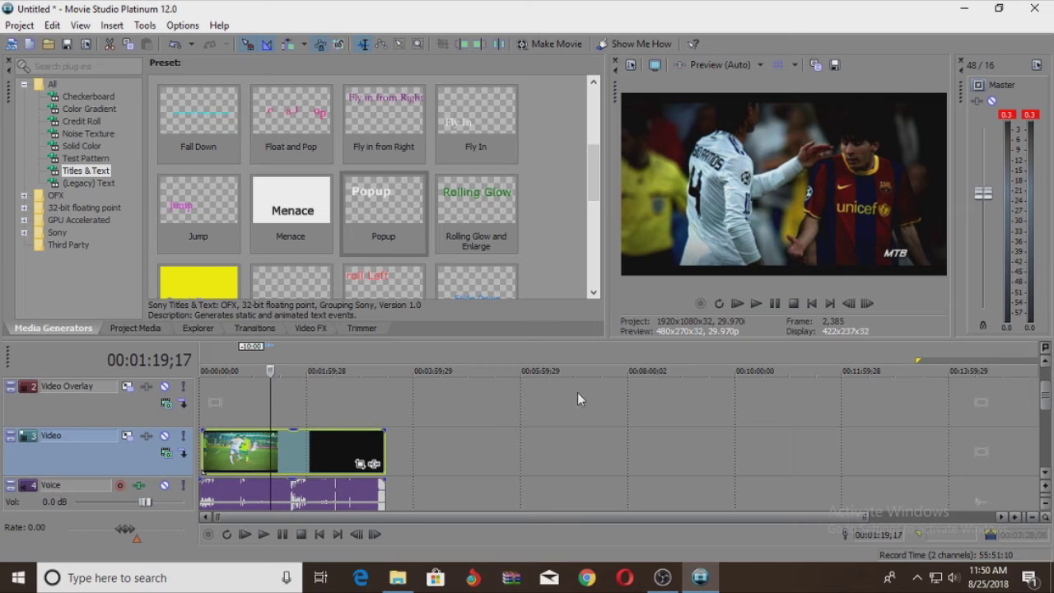
click(276, 445)
click(291, 449)
double_click(291, 449)
click(280, 449)
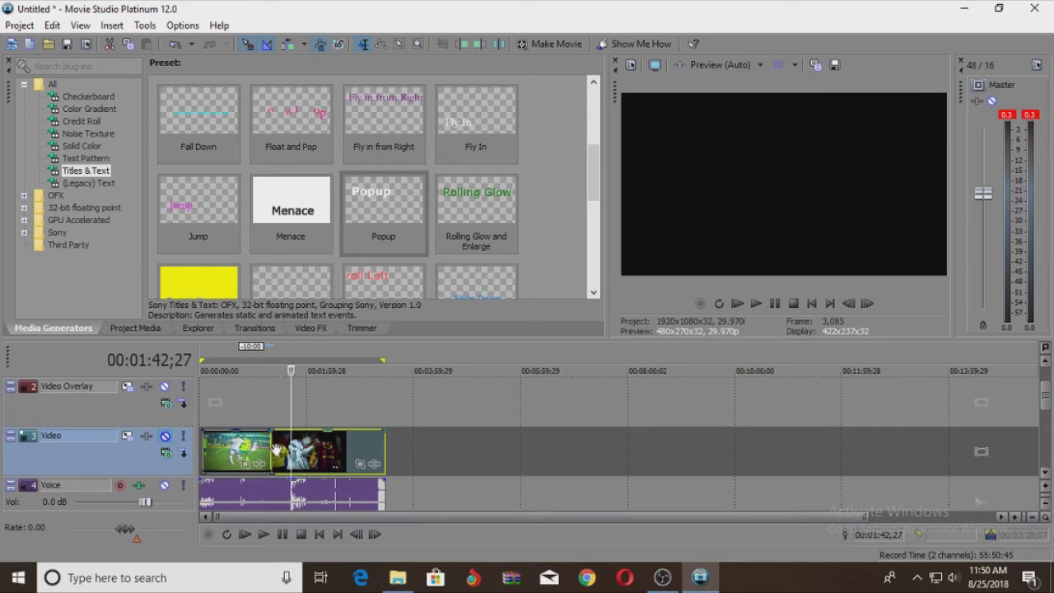
- Move both clip parts to the Video Overlay track and set the second part directly against the end of the first
drag(279, 449, 293, 414)
click(301, 401)
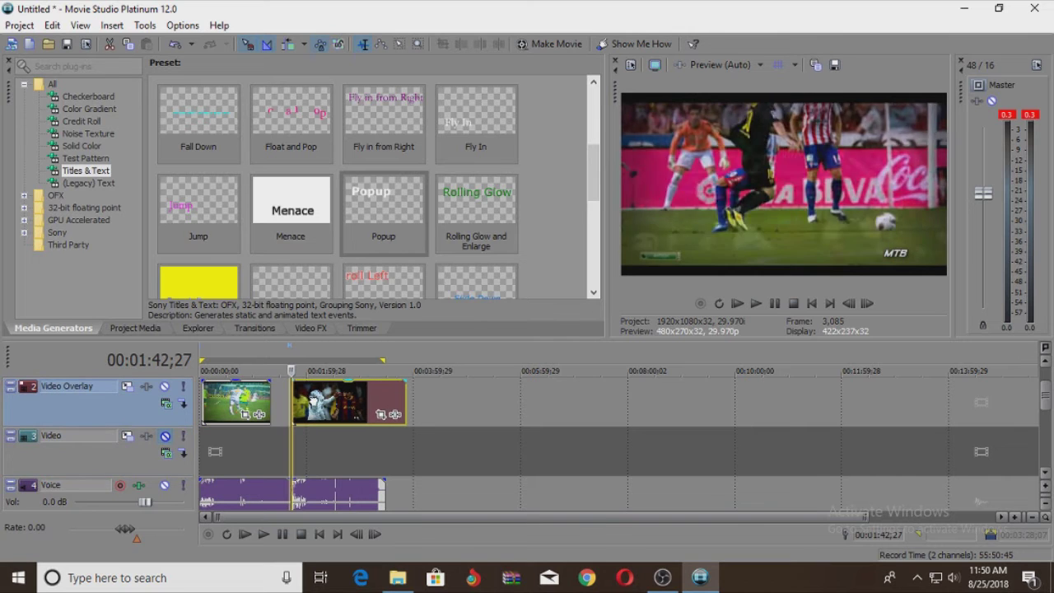
drag(311, 399, 285, 395)
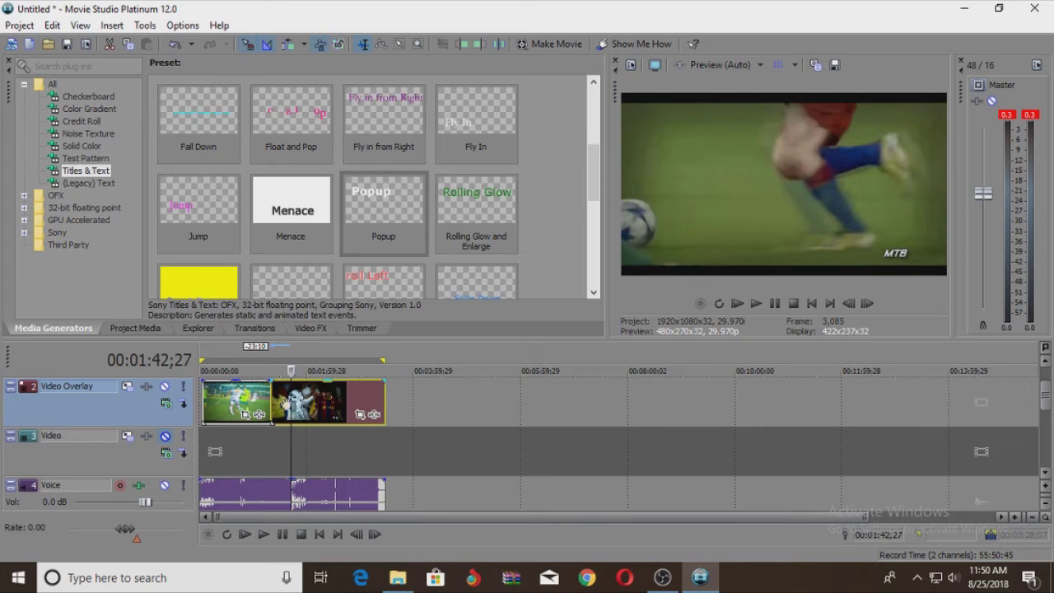
- Apply the Squeeze Right-Left transition at the cut between the two clips on the Video Overlay track and close its settings
click(253, 329)
key(Down)
key(Down)
key(Down)
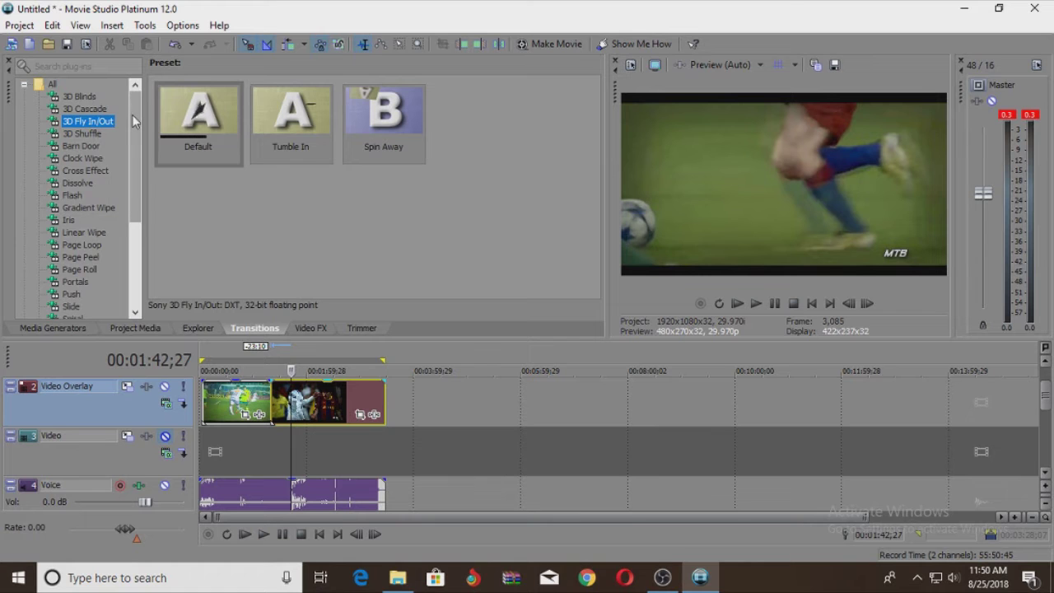
drag(132, 122, 133, 210)
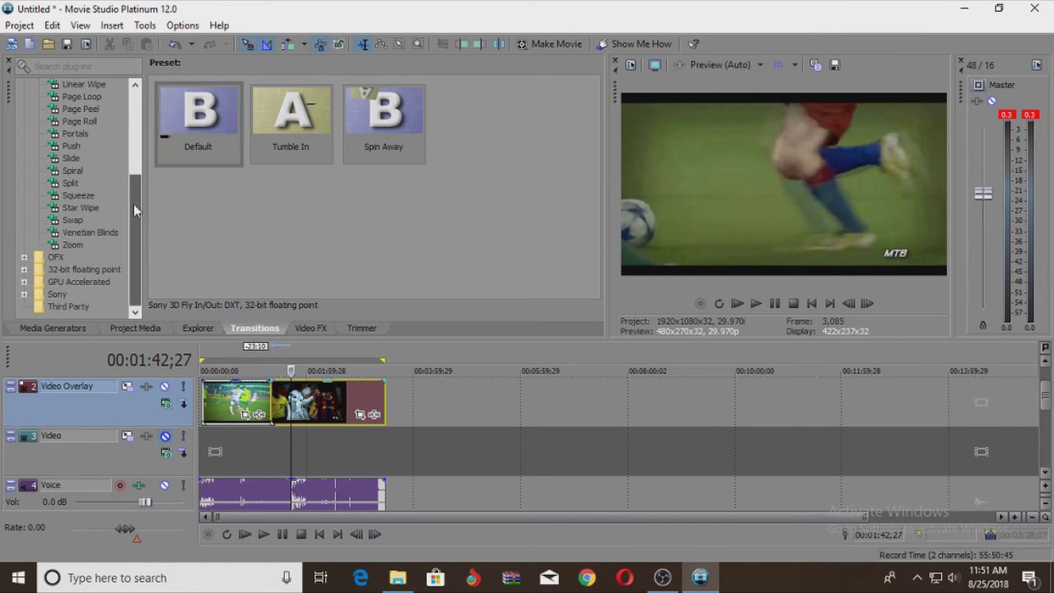
click(81, 208)
click(80, 195)
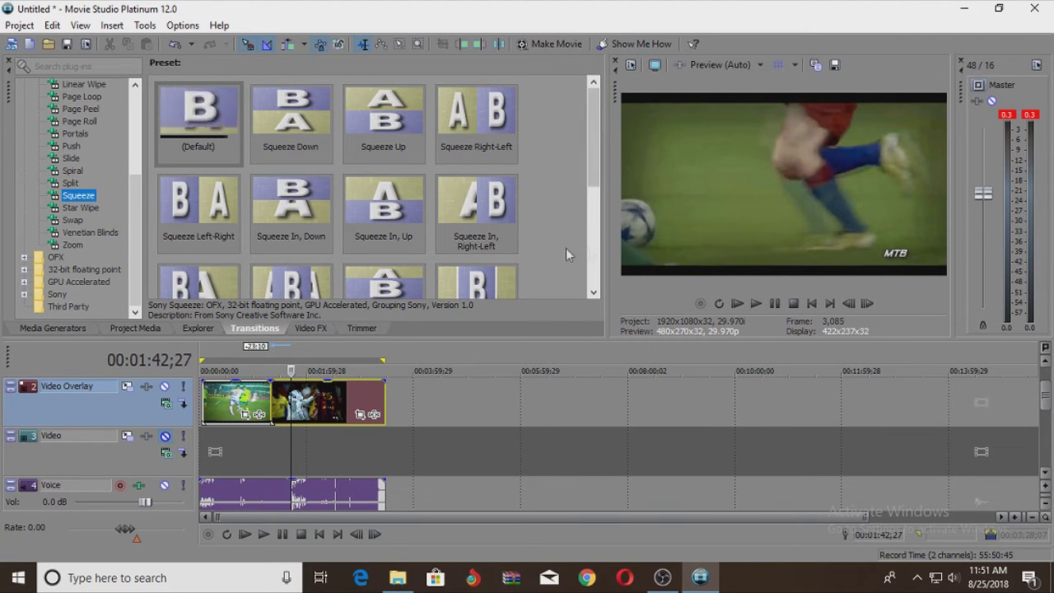
click(484, 114)
drag(356, 331, 275, 404)
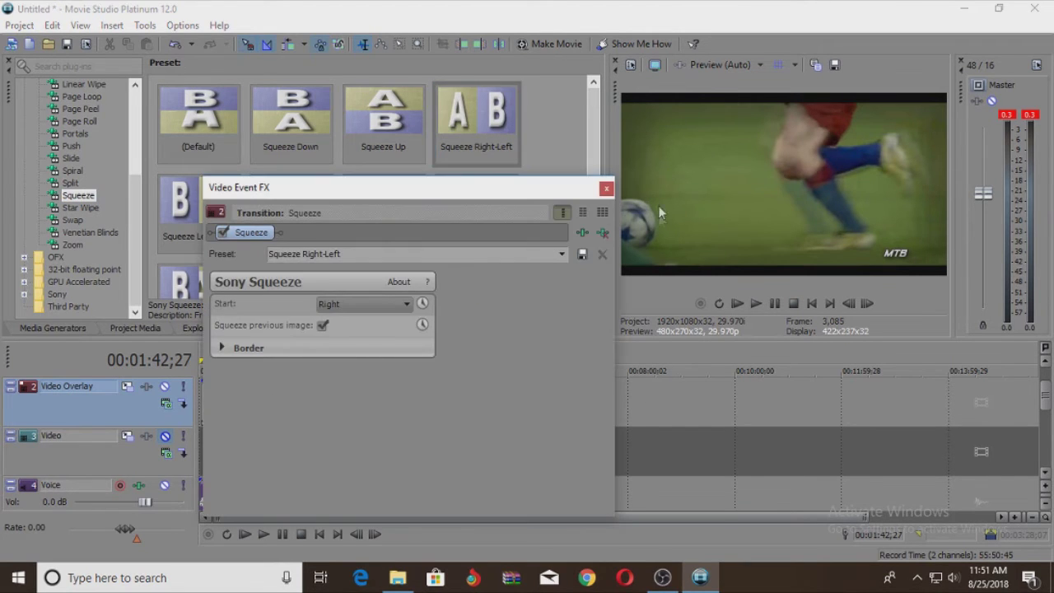
click(606, 189)
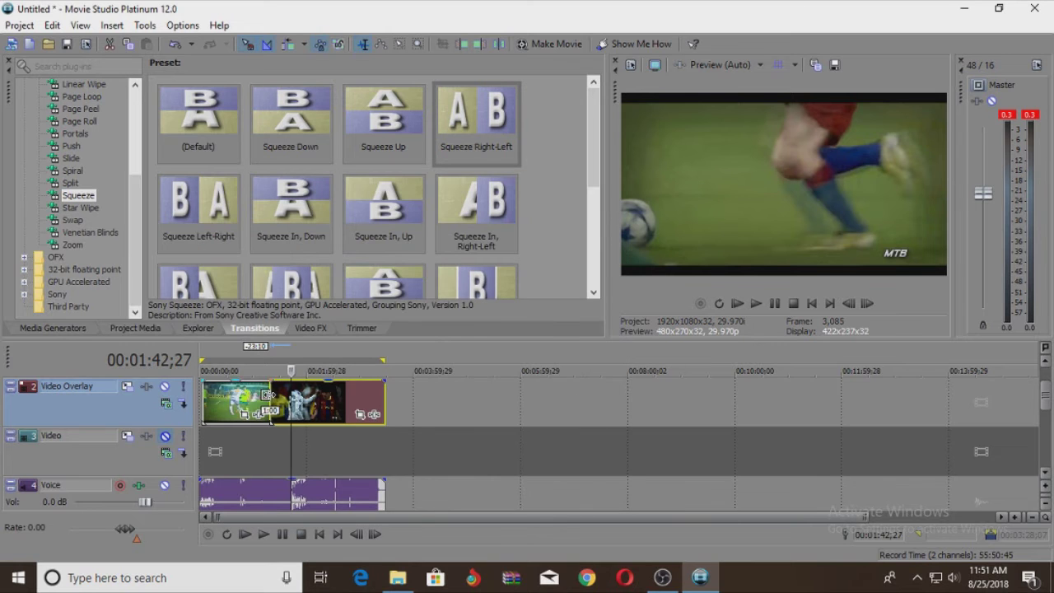
- Play the video across the cut to preview the Squeeze transition, and pause shortly after it
click(272, 416)
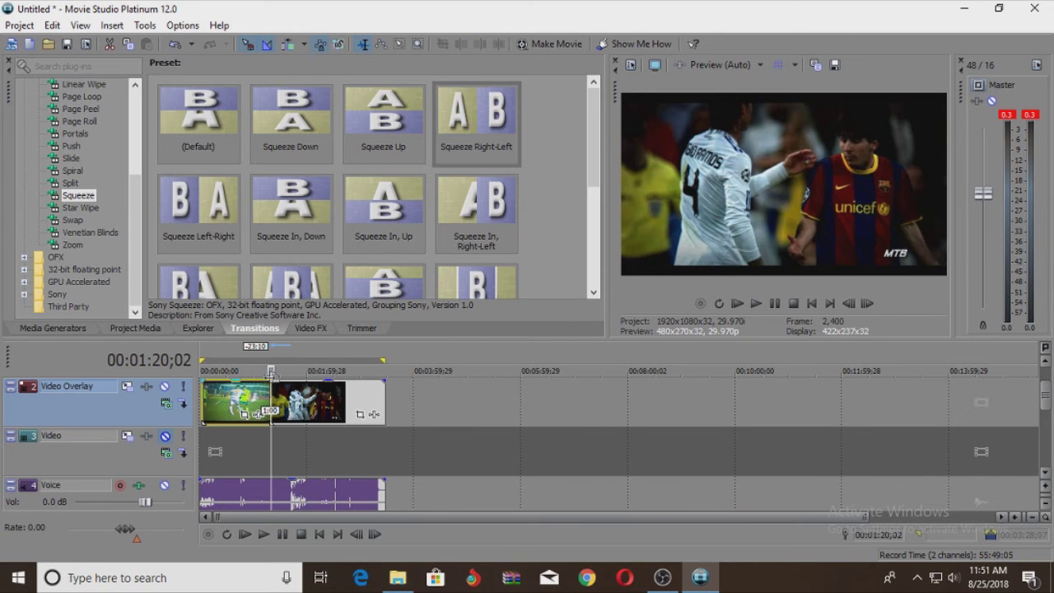
click(775, 304)
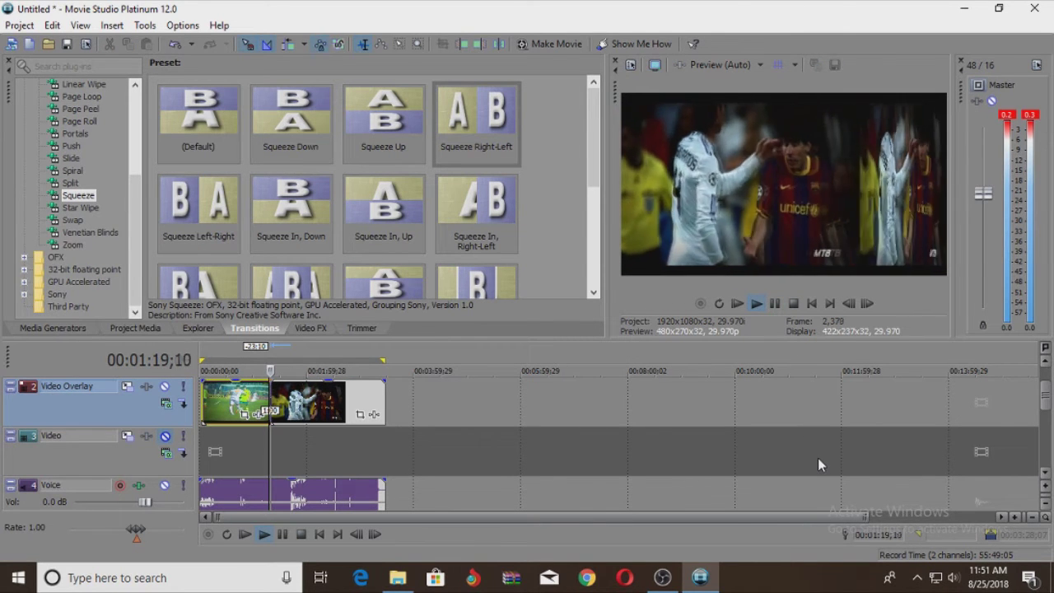
click(775, 304)
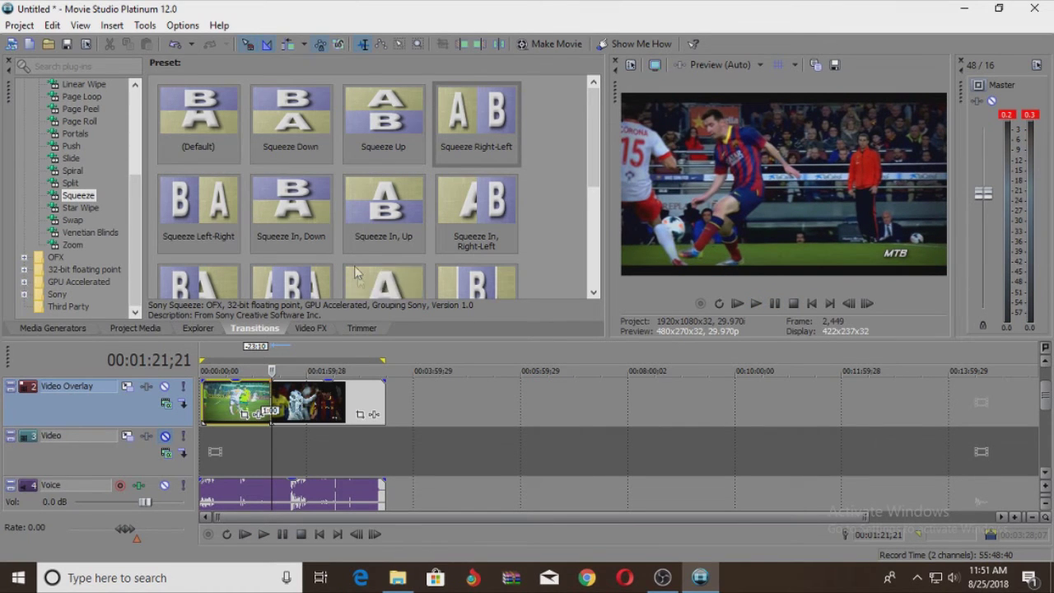
- Delete the second clip from the Video Overlay track
click(1035, 518)
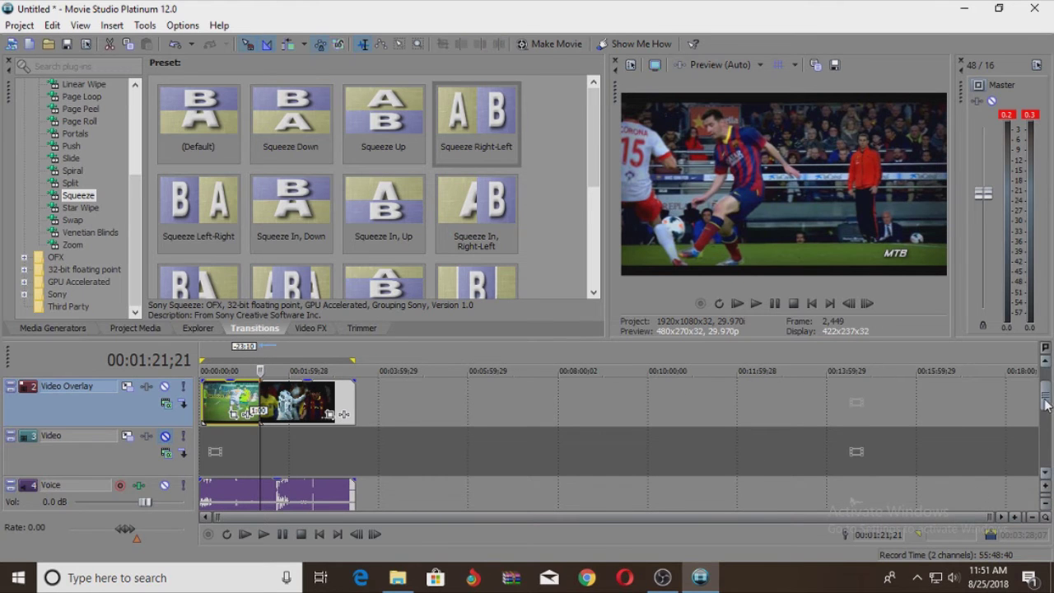
drag(1046, 404, 1046, 395)
click(219, 462)
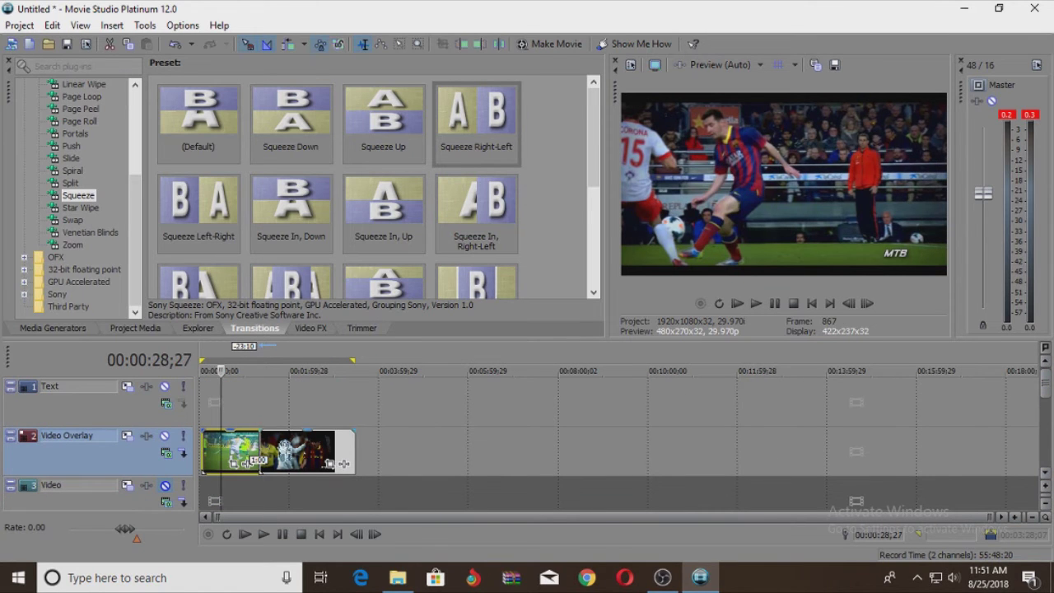
click(290, 438)
key(Delete)
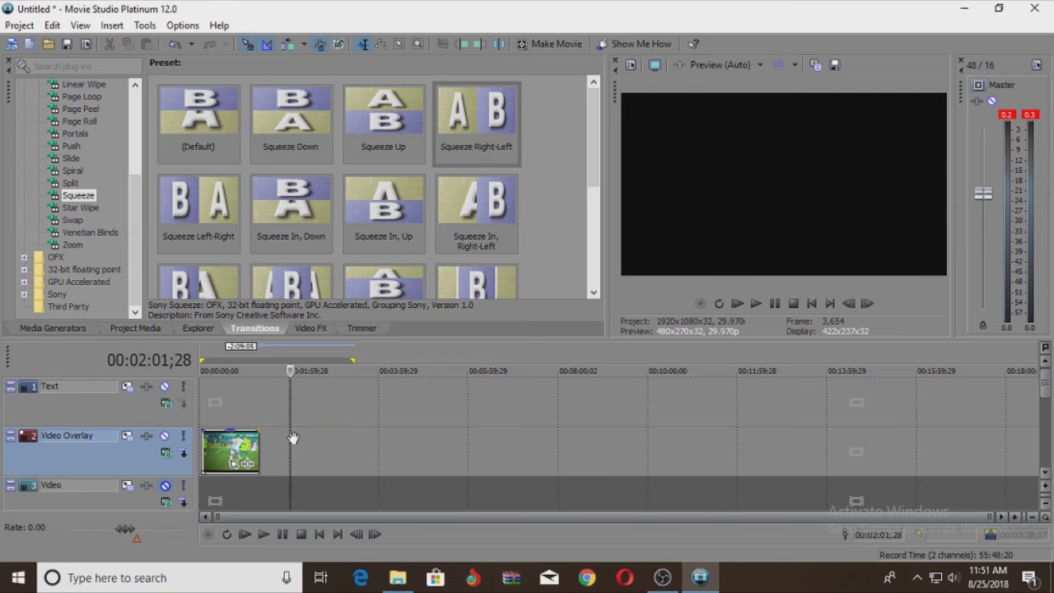
- Apply the Red Only preset of the Channel Blend video effect to the remaining Video Overlay clip and close its settings
click(222, 439)
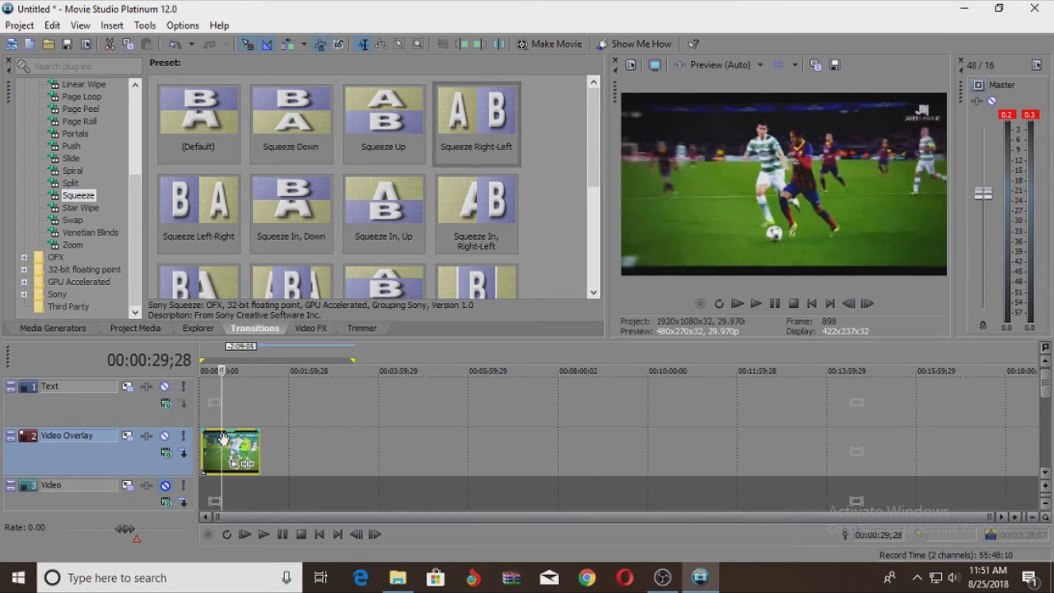
click(216, 445)
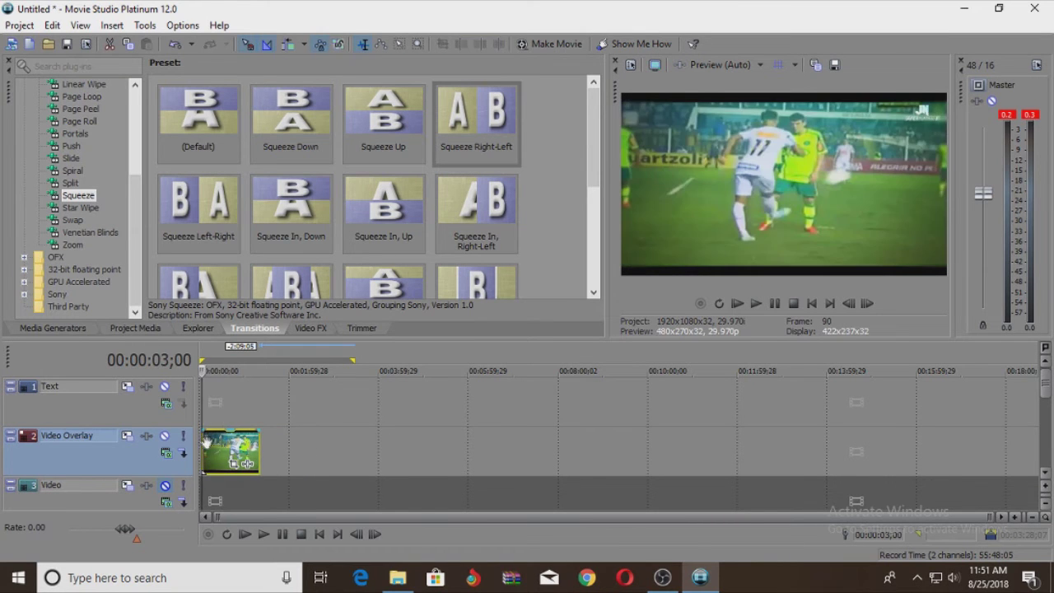
click(216, 446)
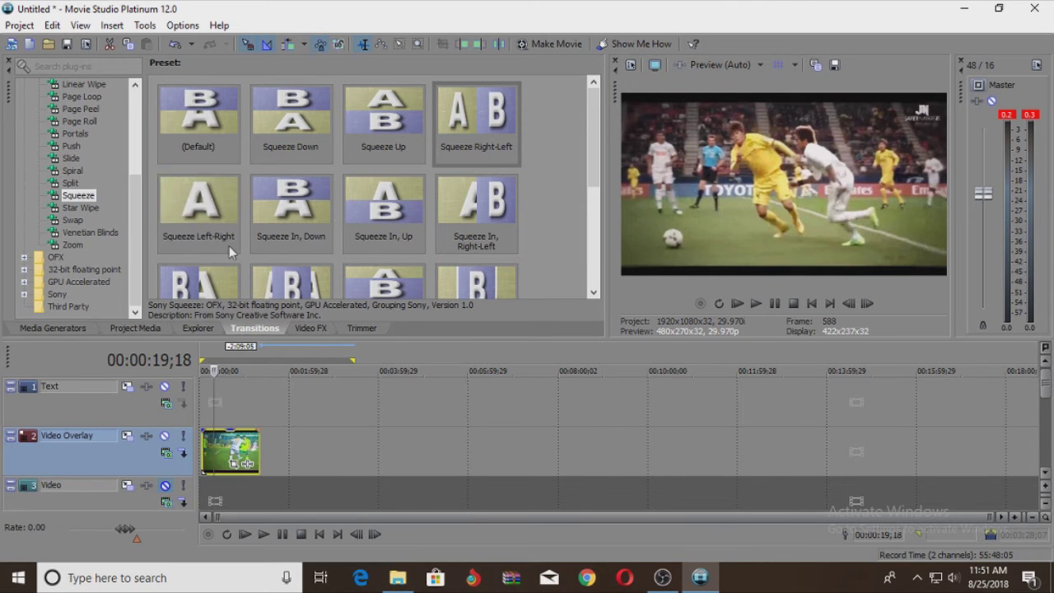
click(309, 329)
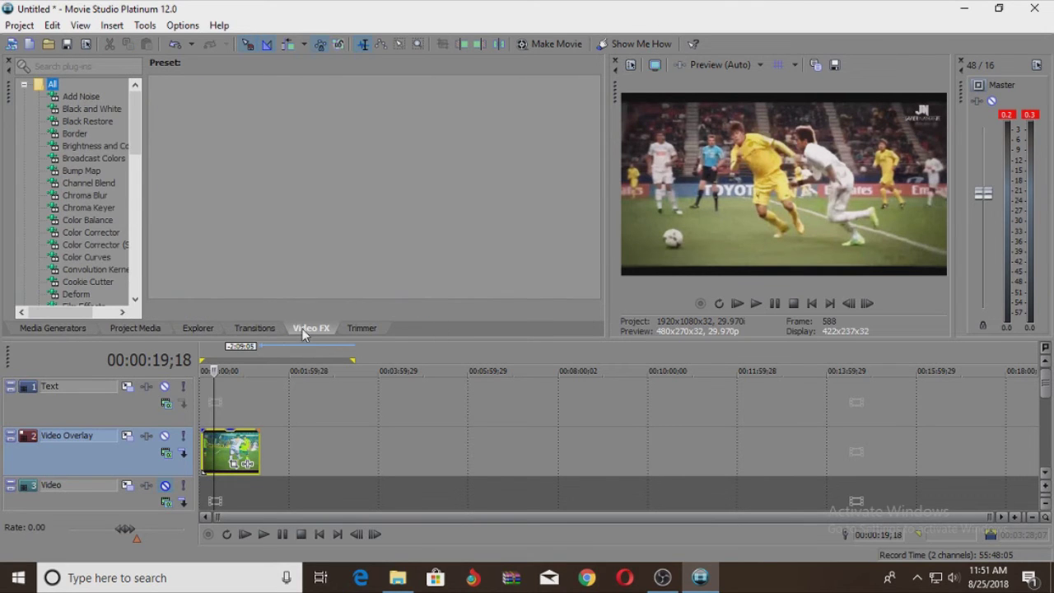
click(74, 122)
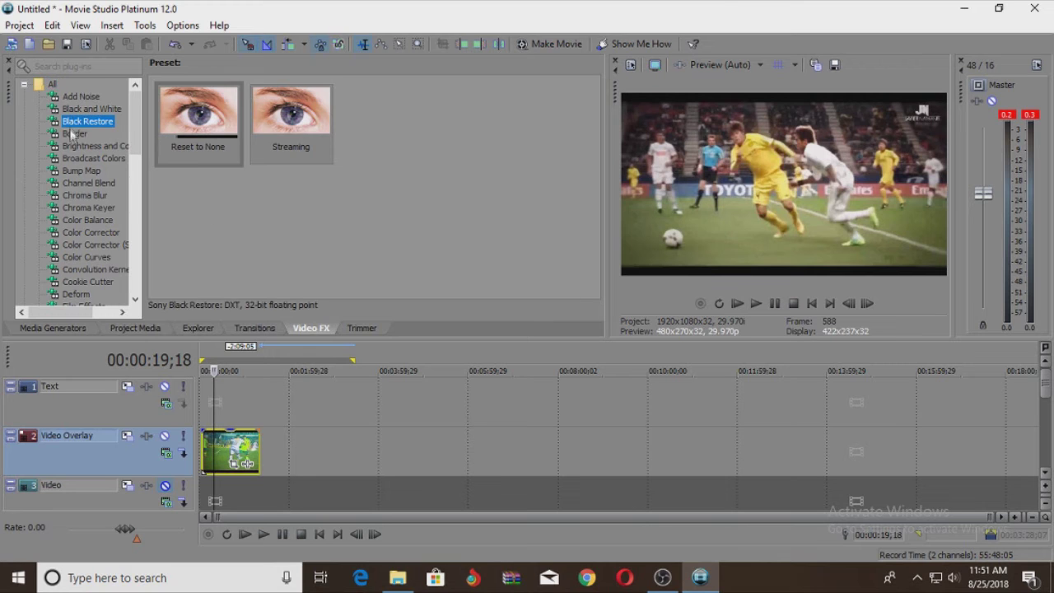
click(73, 133)
click(73, 146)
click(74, 158)
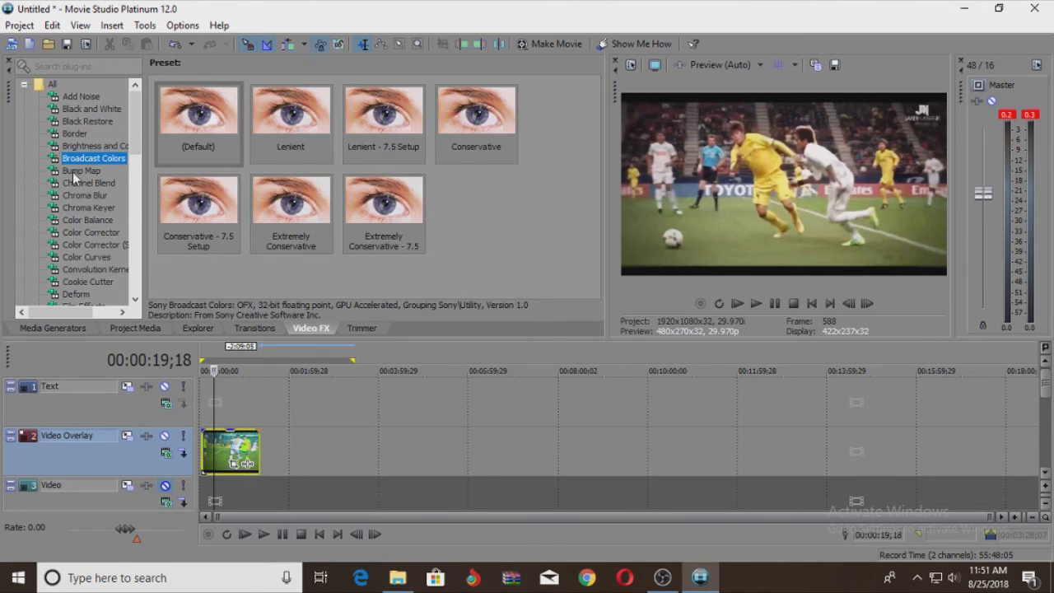
click(83, 184)
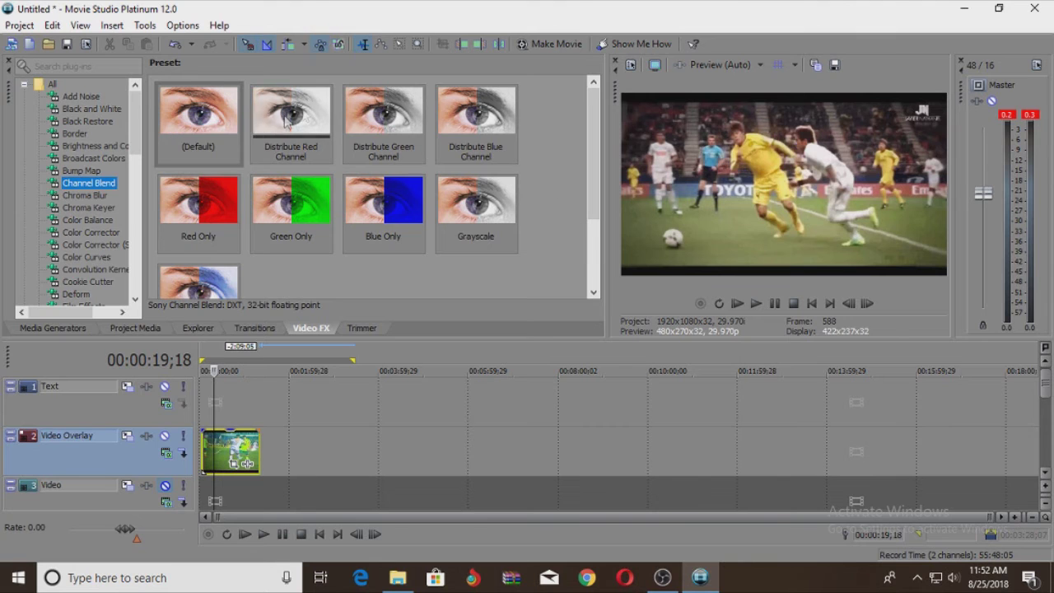
drag(211, 195, 233, 451)
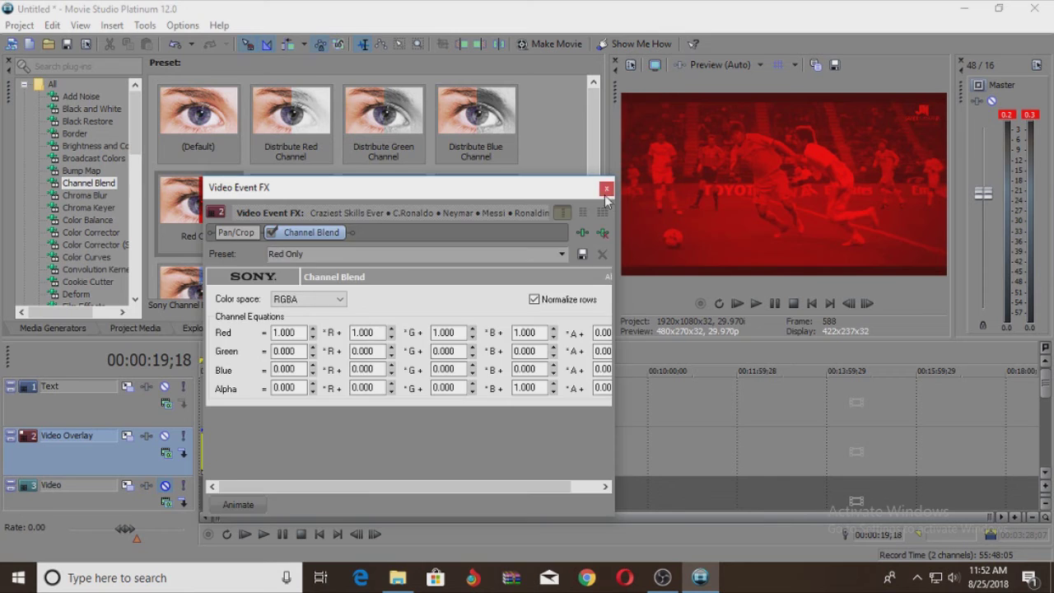
click(606, 189)
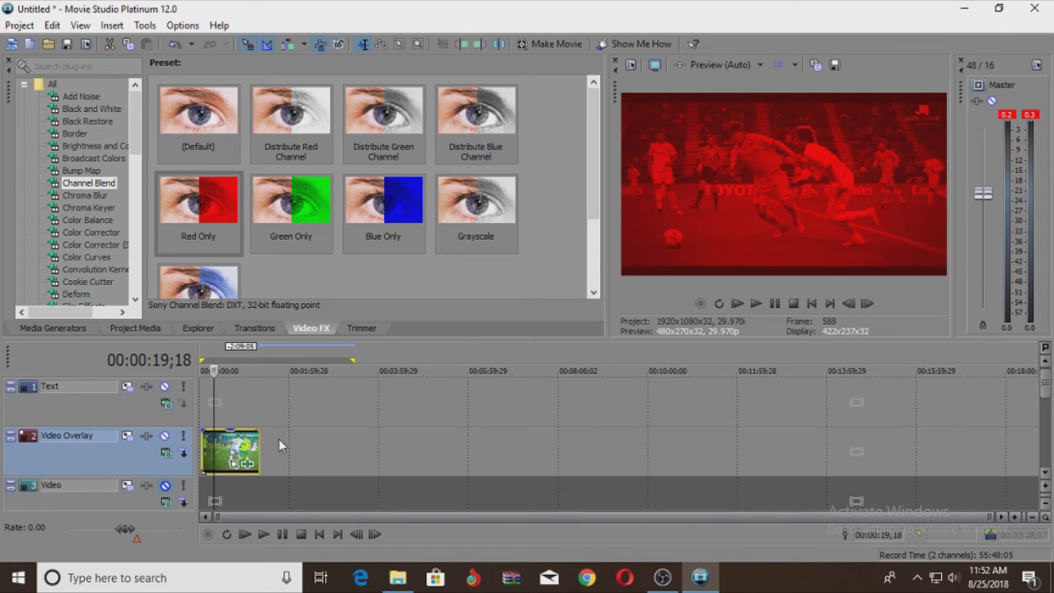
- Check the red Channel Blend effect at several points along the clip
click(221, 453)
click(236, 452)
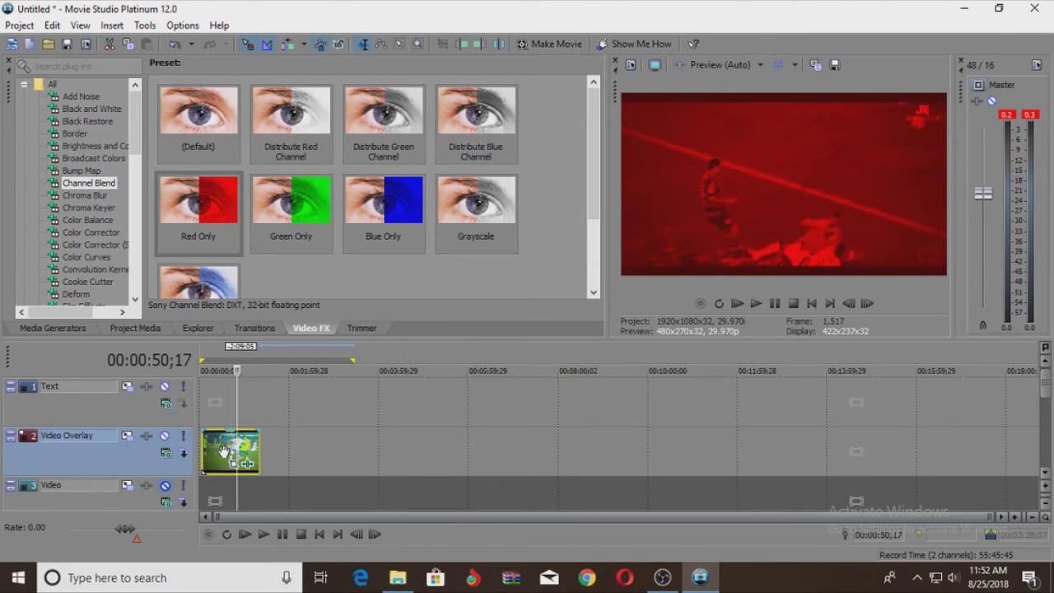
click(223, 451)
click(216, 451)
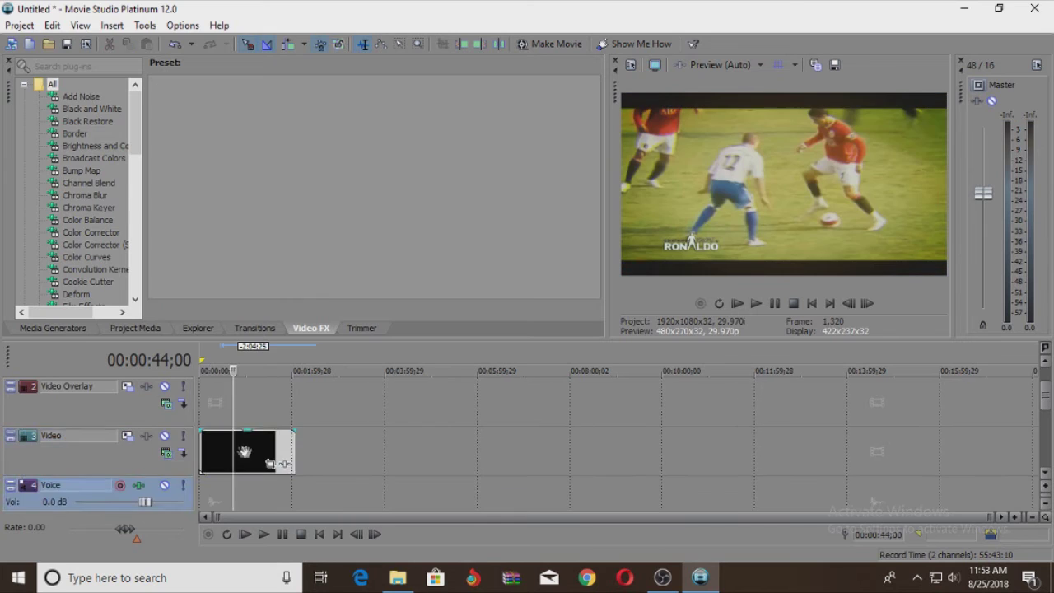
click(247, 471)
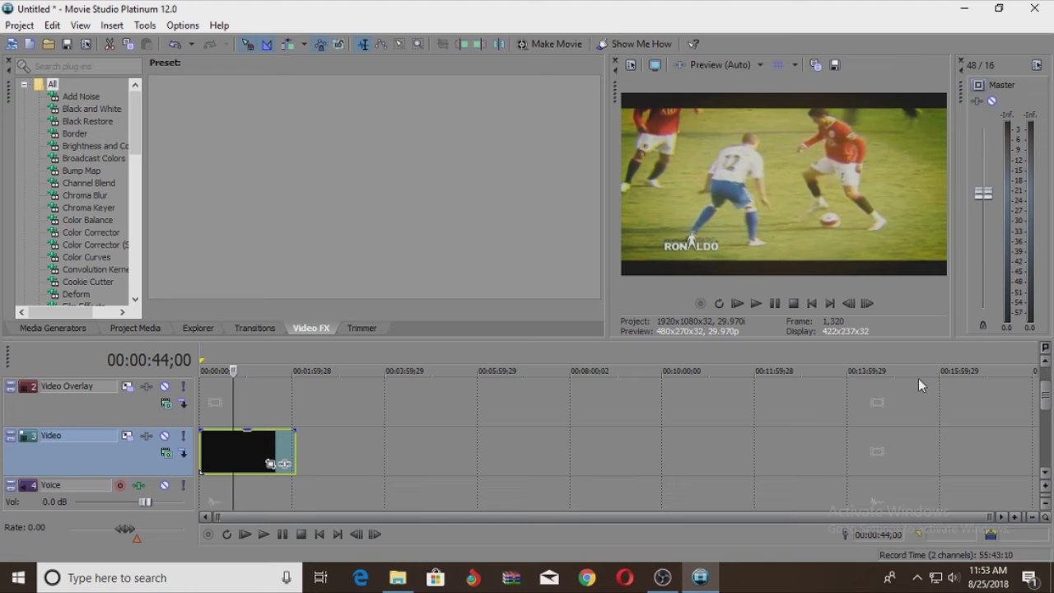
click(246, 449)
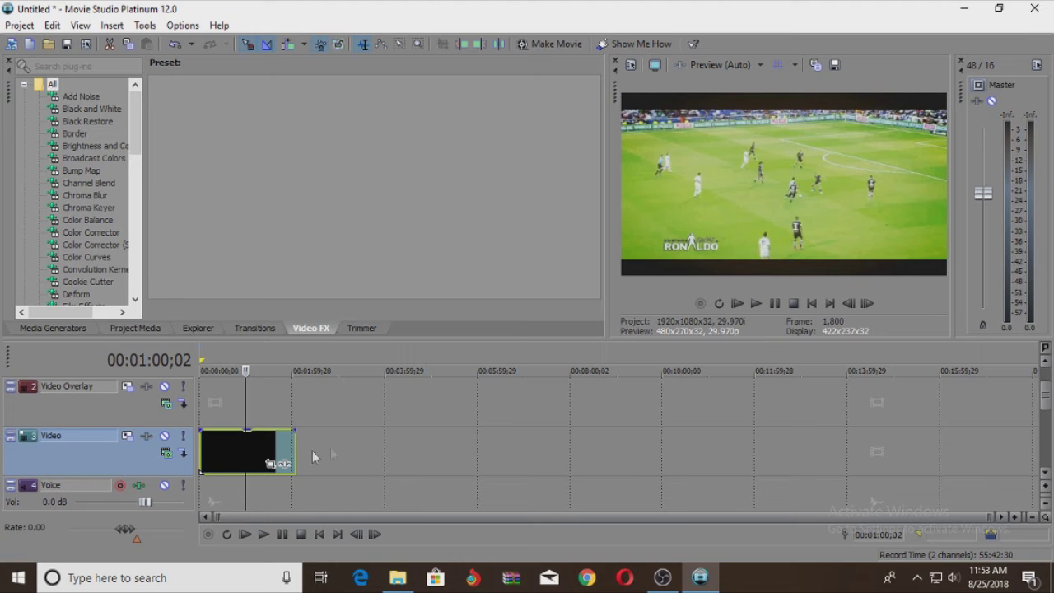
click(333, 466)
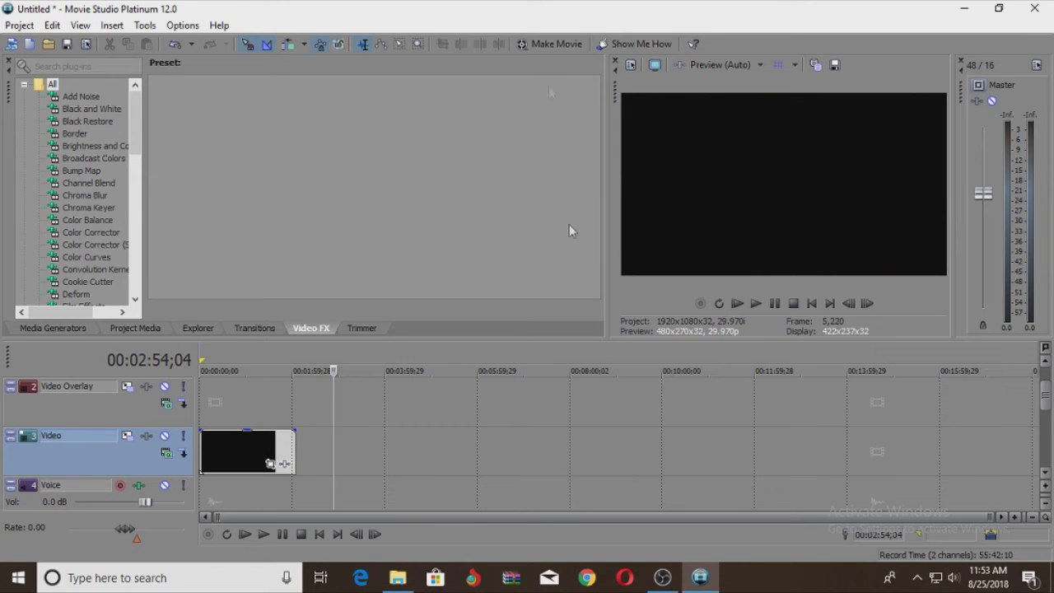
- Open the first of the two Bengali-titled videos from the Videos folder, adding it to the Video track after the football clip
click(19, 25)
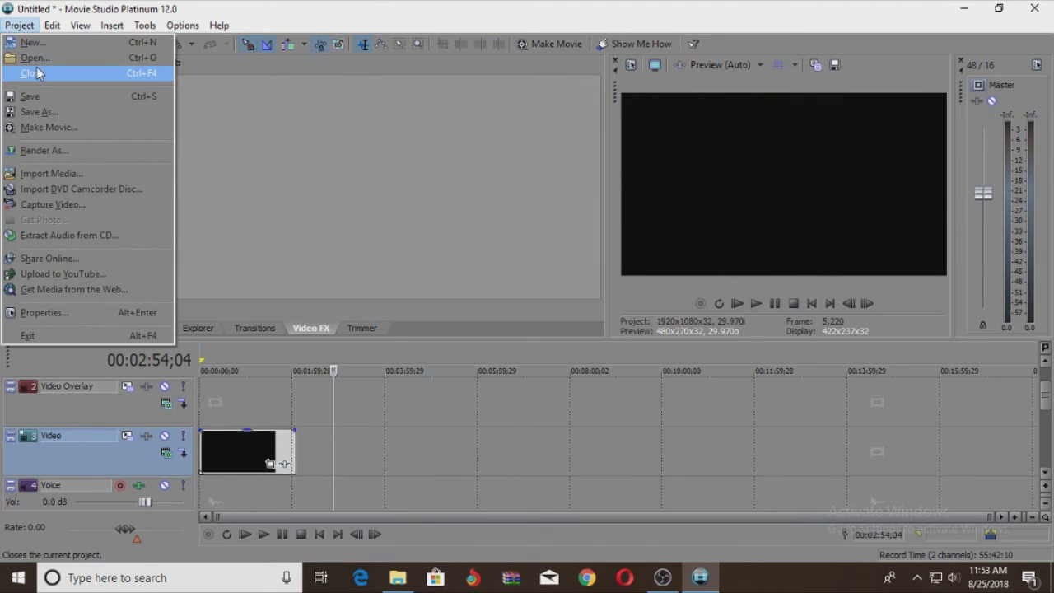
click(35, 57)
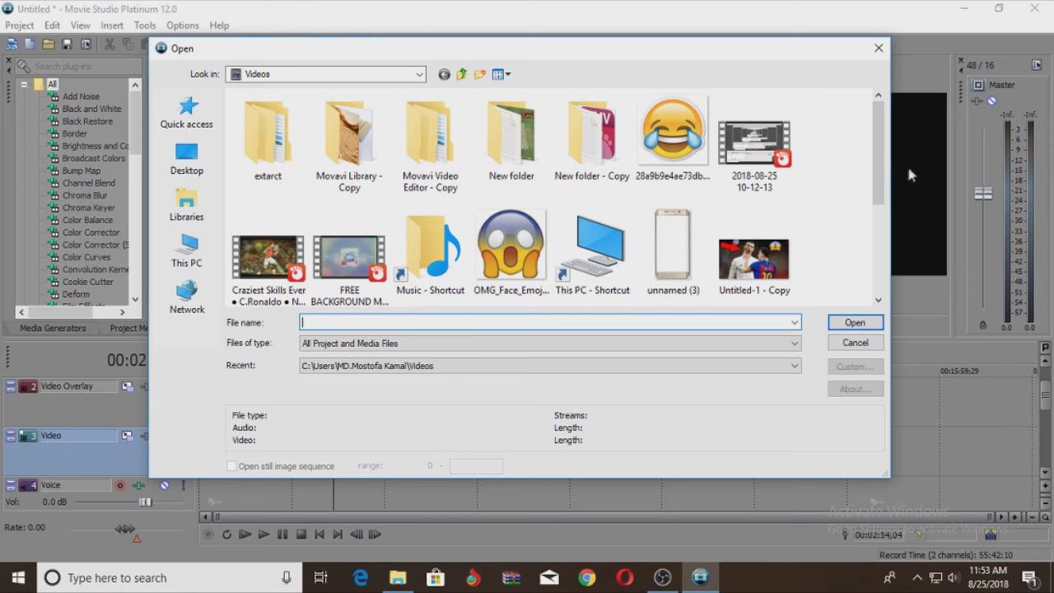
drag(878, 161, 866, 219)
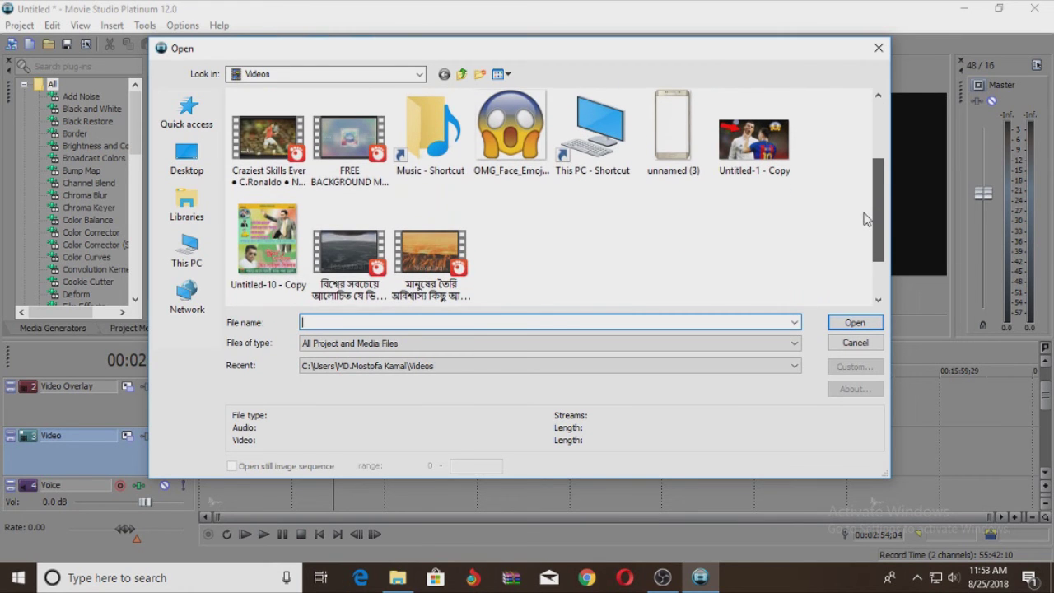
double_click(349, 251)
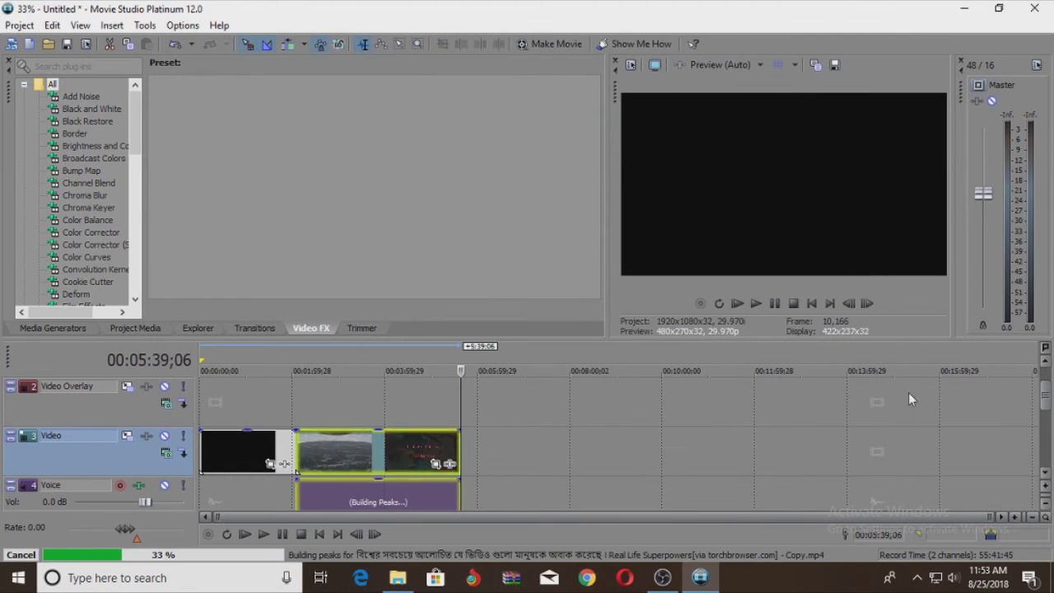
- Shift the imported clip about 14 seconds further along the Video track and delete its audio from the Voice track
click(347, 449)
click(252, 449)
click(334, 459)
click(266, 454)
drag(346, 453, 356, 453)
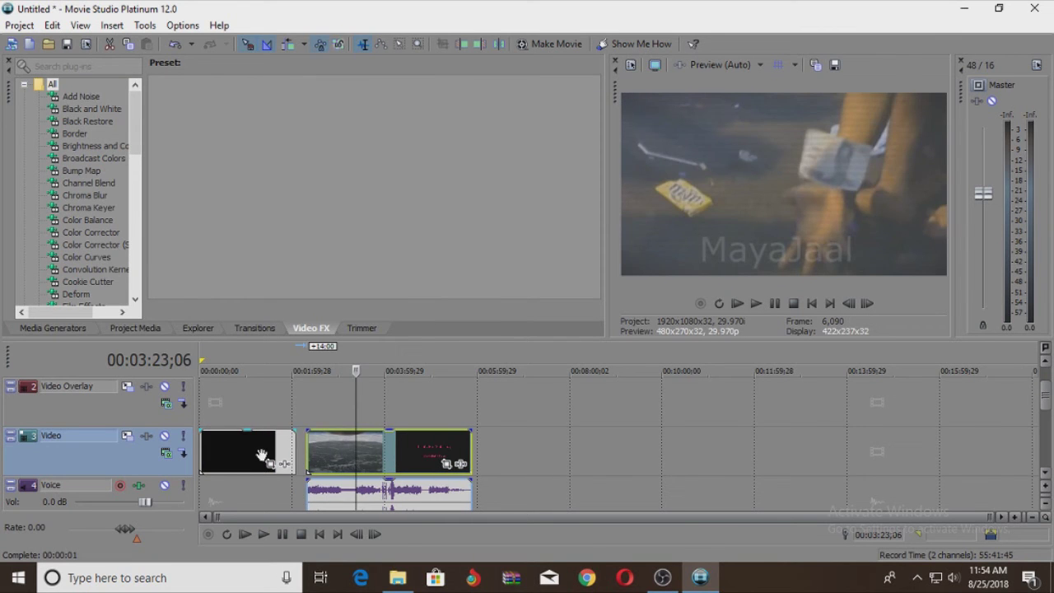
click(364, 451)
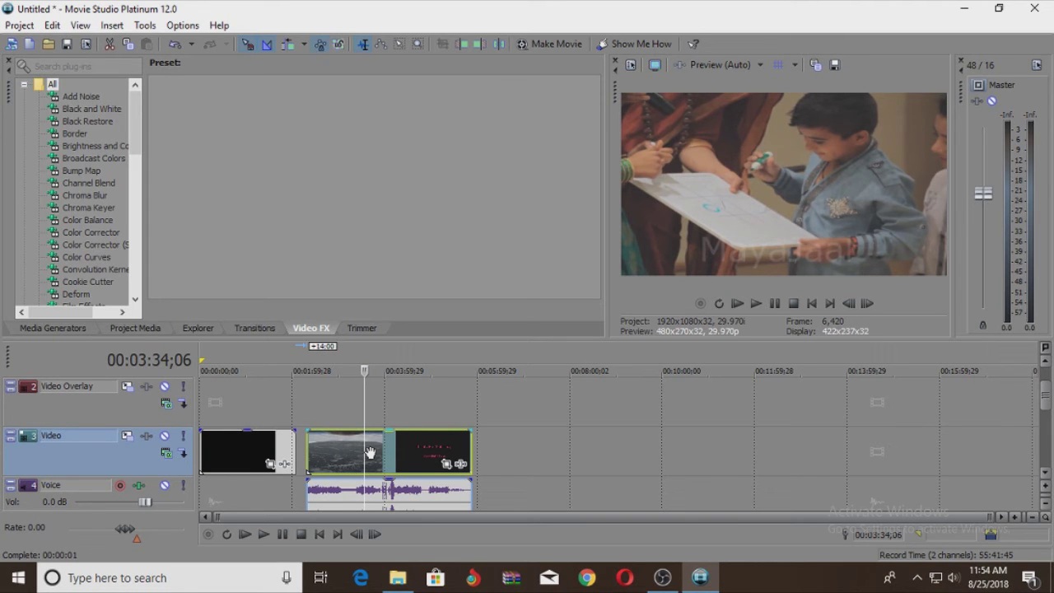
drag(350, 495, 403, 504)
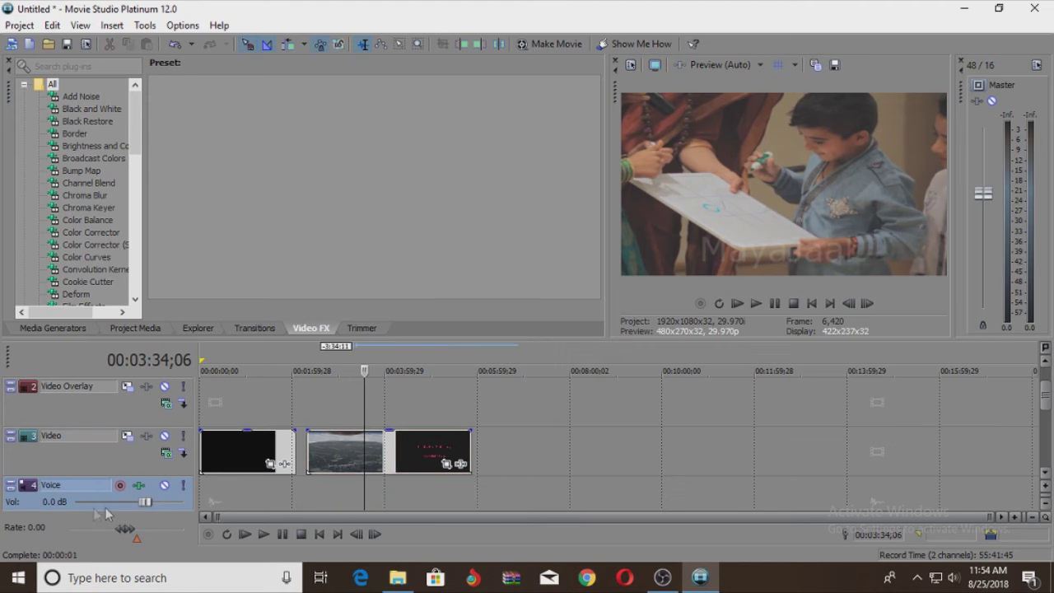
- Move the football clip from the Video track up to the Video Overlay track, keeping it at the start of the timeline
click(237, 450)
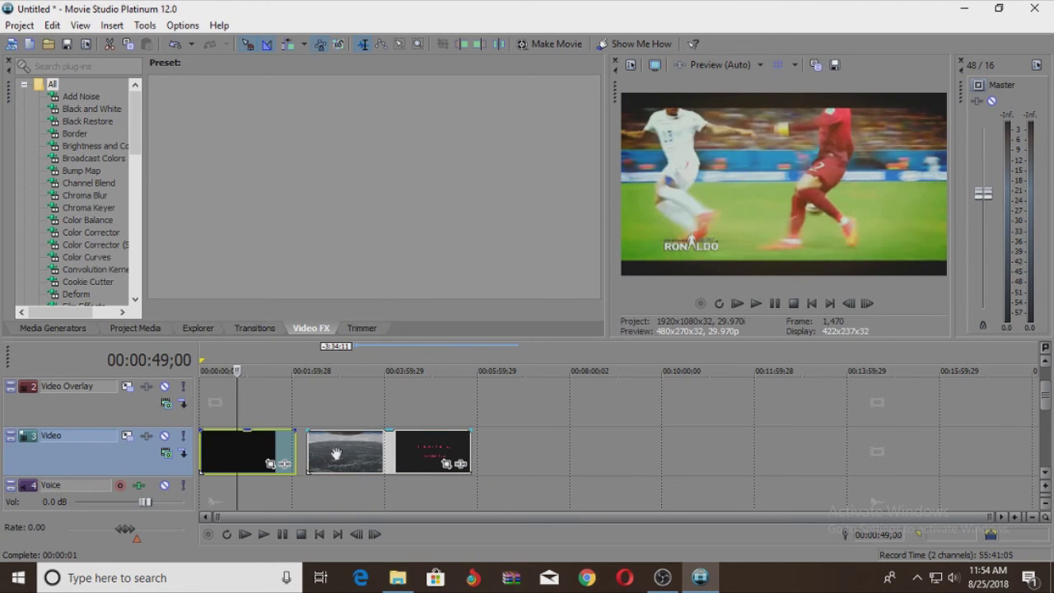
click(336, 454)
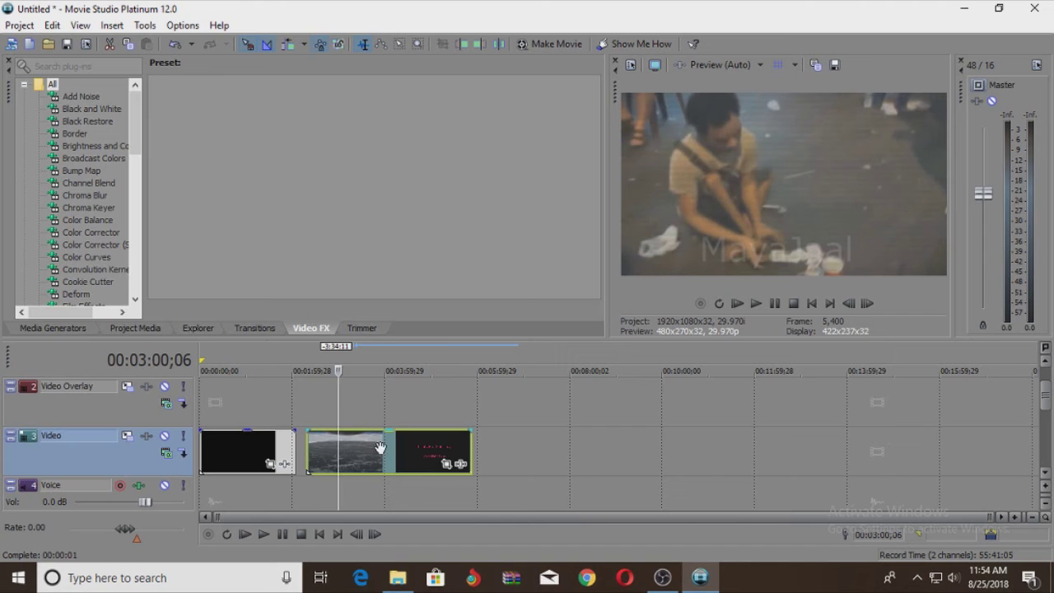
click(252, 449)
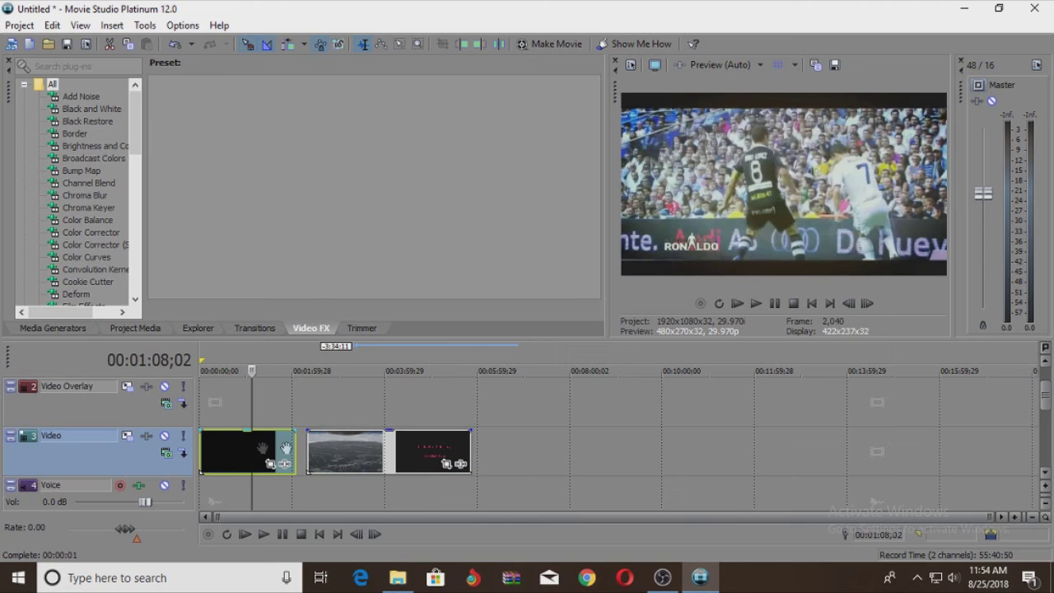
click(347, 449)
drag(377, 446, 370, 501)
drag(222, 450, 237, 398)
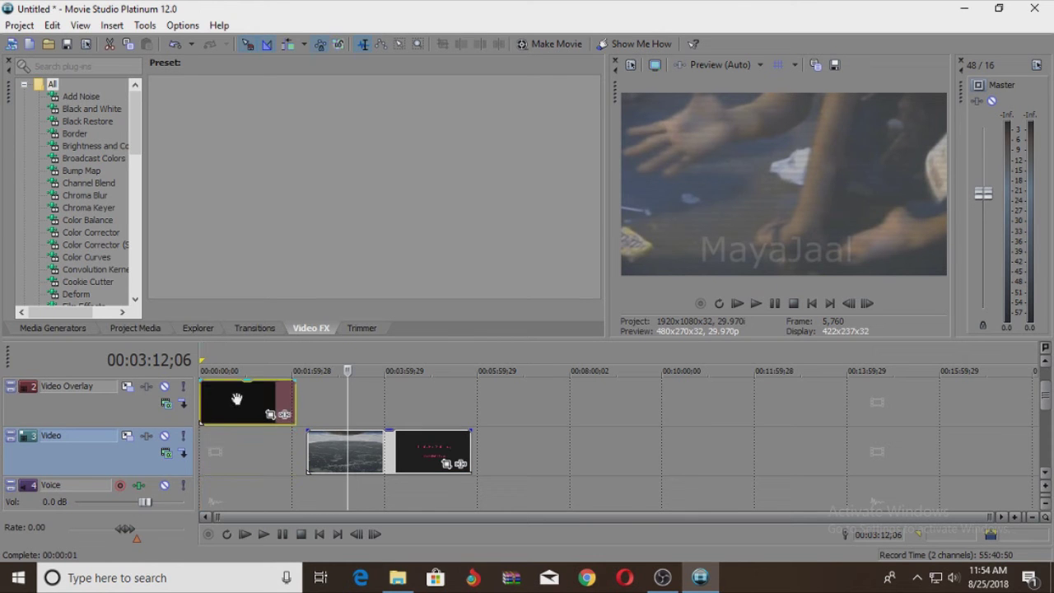
- Slide the imported clip to the very start of the Video track, directly beneath the football overlay clip
drag(378, 450, 400, 455)
click(303, 448)
click(247, 404)
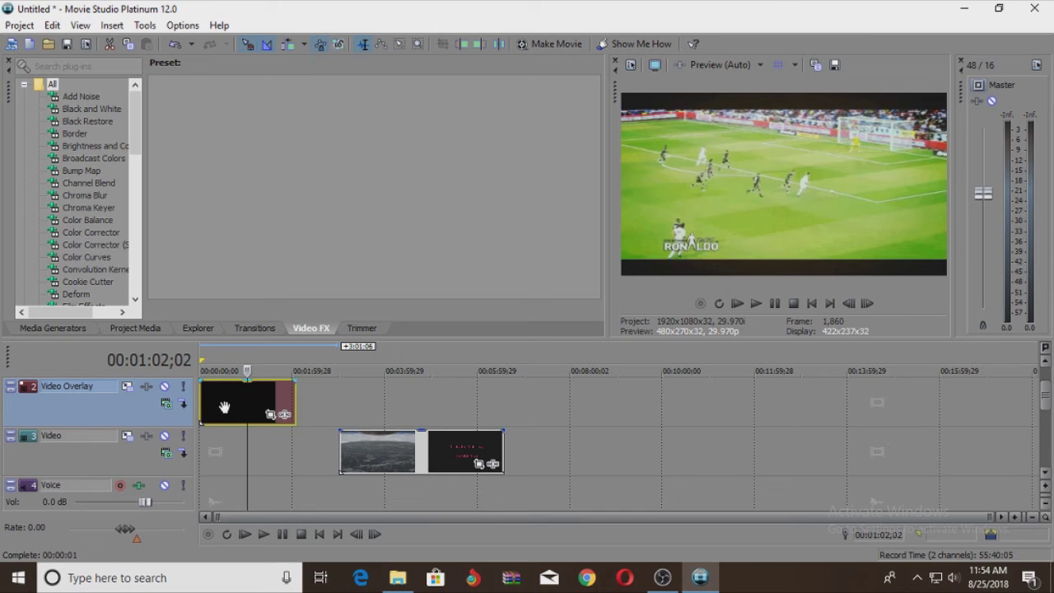
click(402, 458)
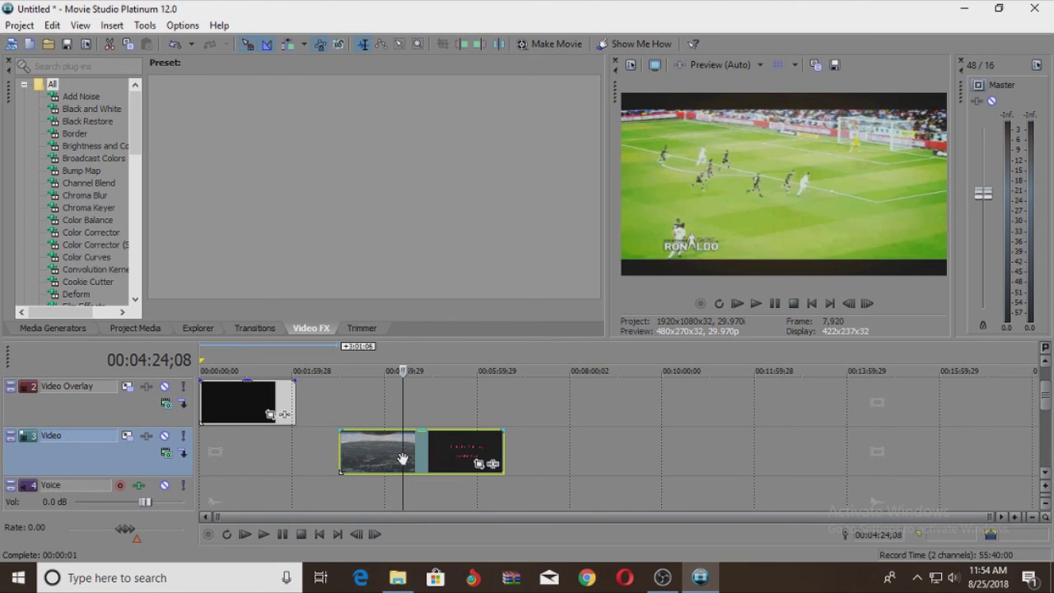
click(243, 453)
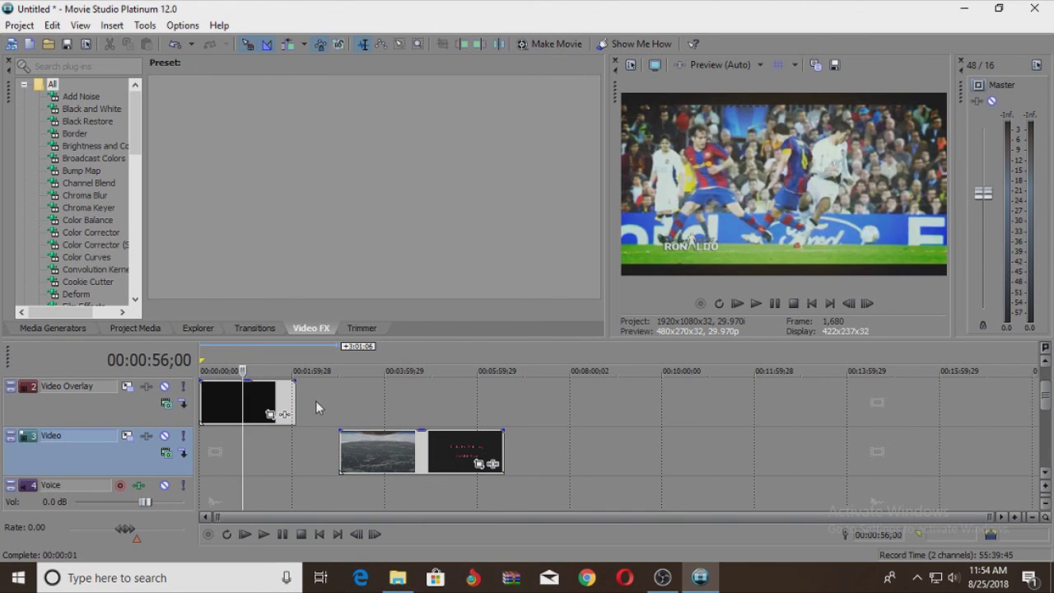
click(316, 401)
click(257, 400)
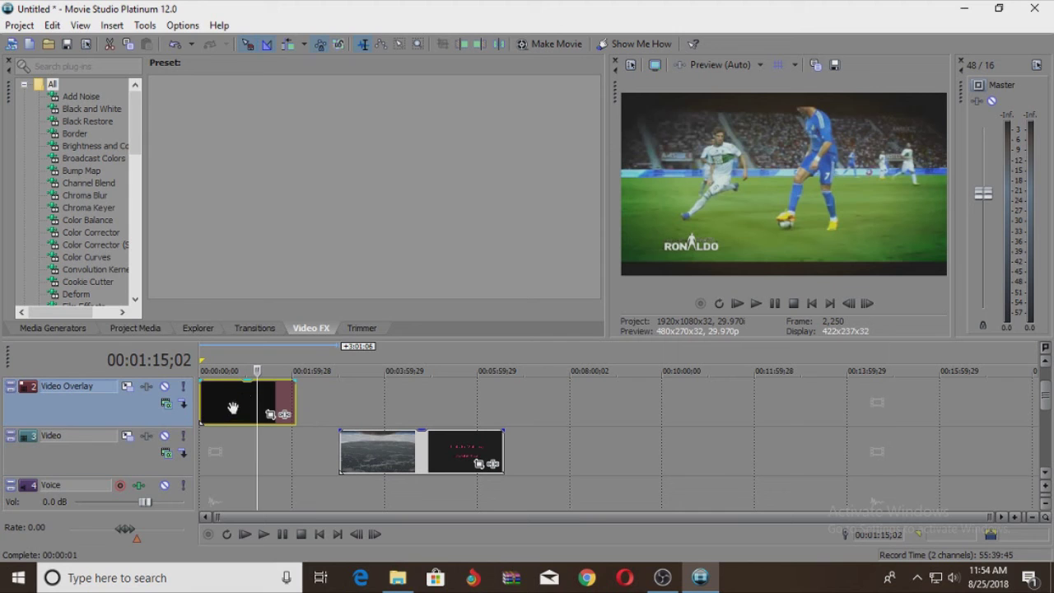
click(385, 450)
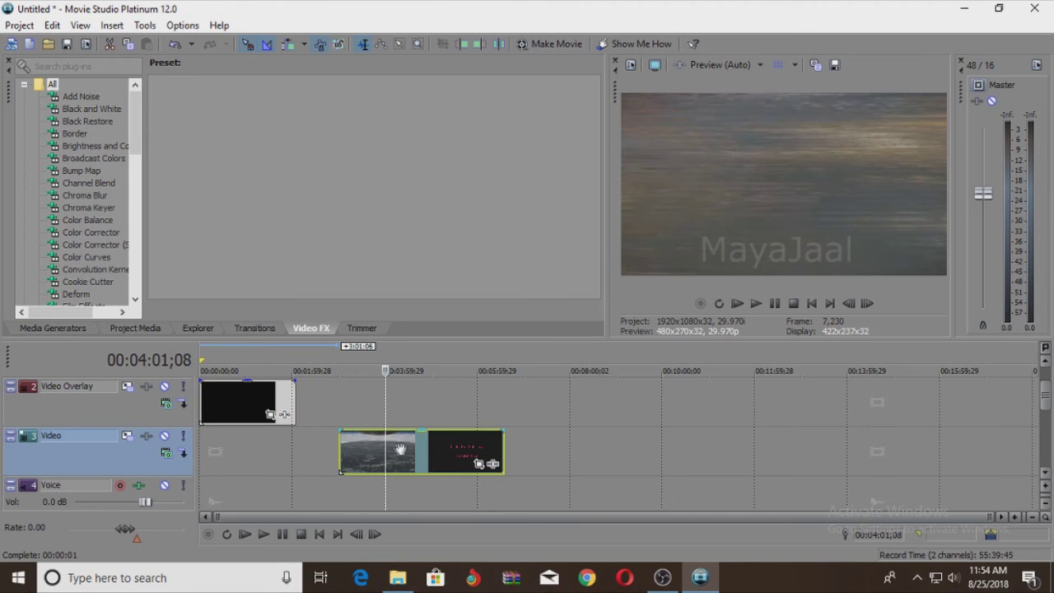
drag(407, 448, 280, 438)
- Split the Video track clip at 00:02:04;25, where the overlay clip ends, and delete the part beyond it
click(296, 443)
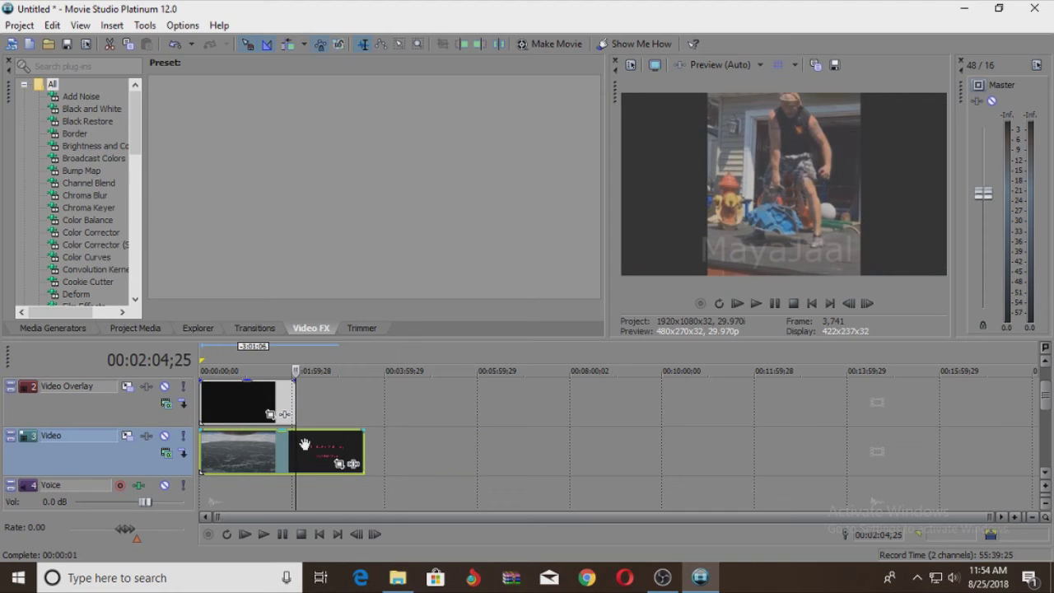
key(s)
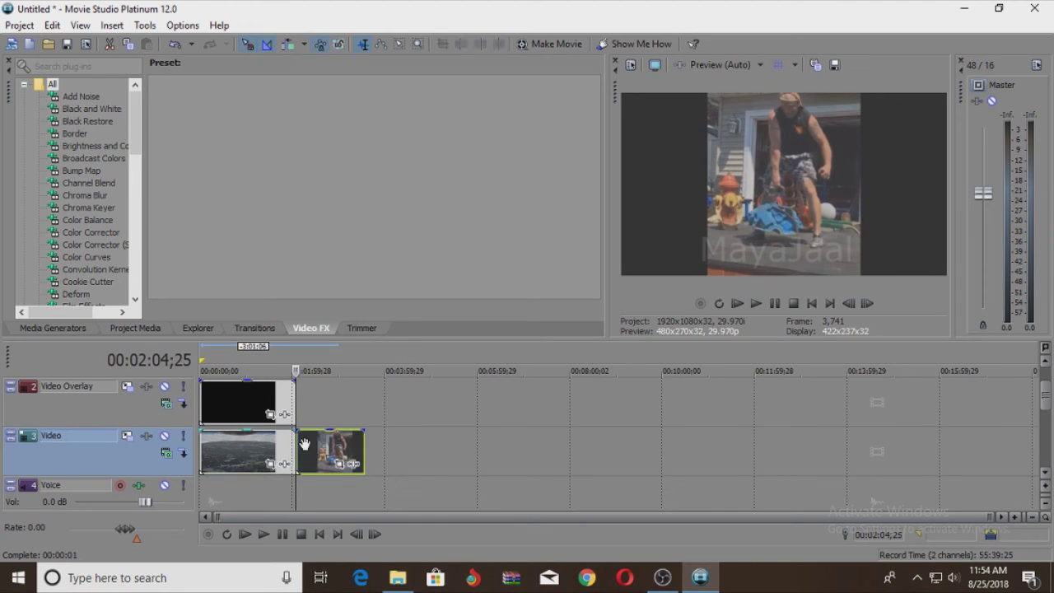
key(Delete)
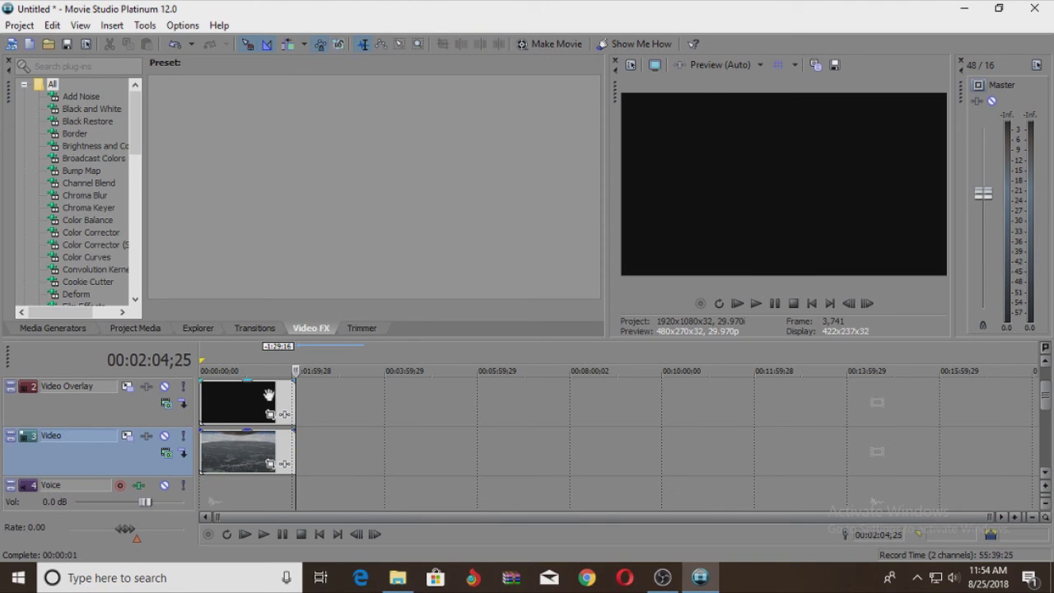
- Shrink the overlay clip to a centred picture-in-picture by enlarging its Event Pan/Crop frame to about 2,218.7 by 1,248, and close the settings
click(243, 407)
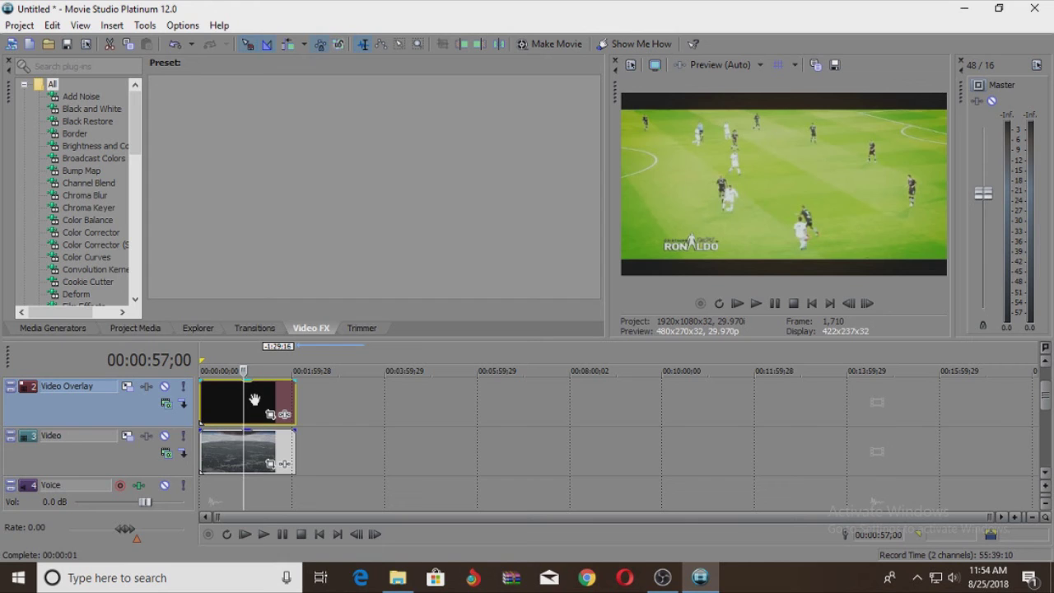
click(229, 449)
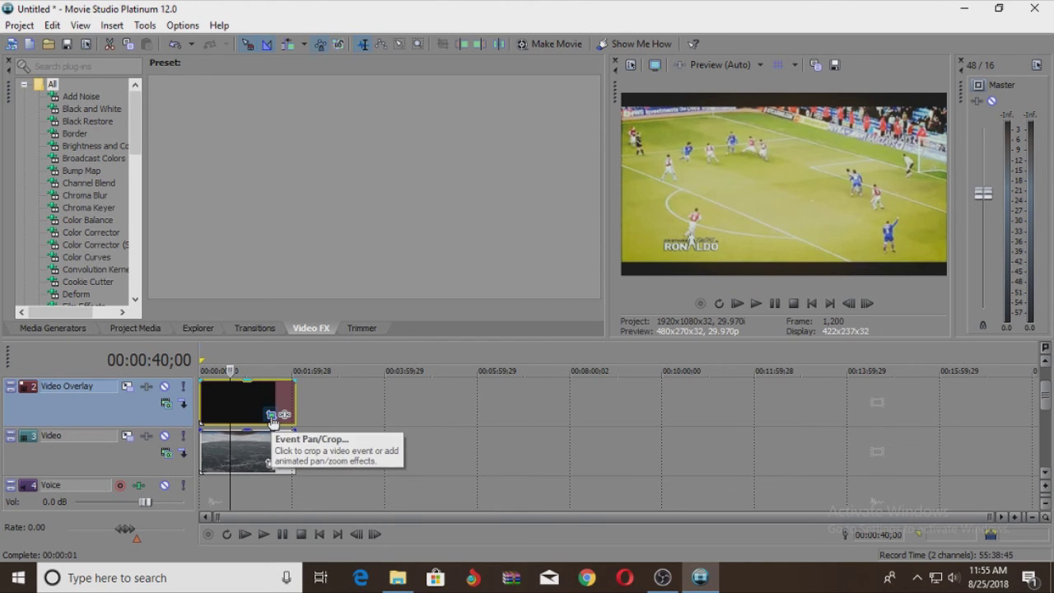
click(273, 421)
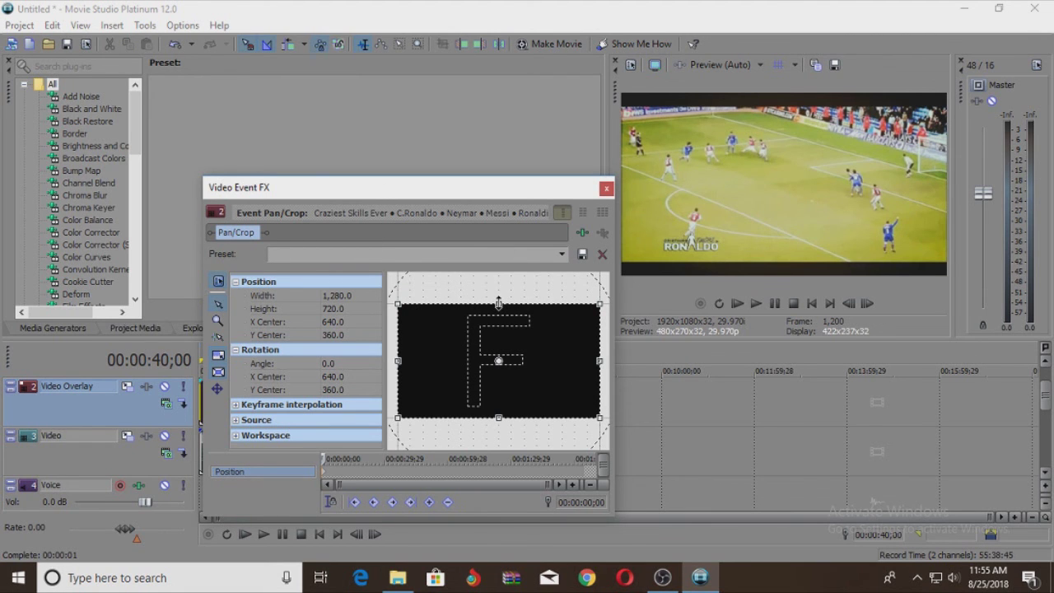
drag(498, 302, 503, 261)
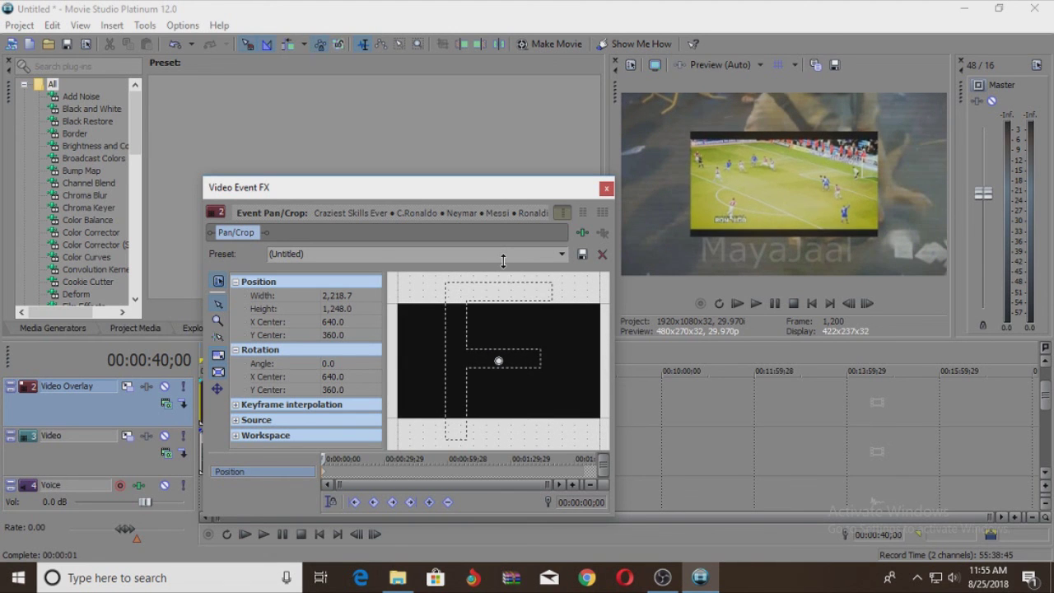
click(606, 190)
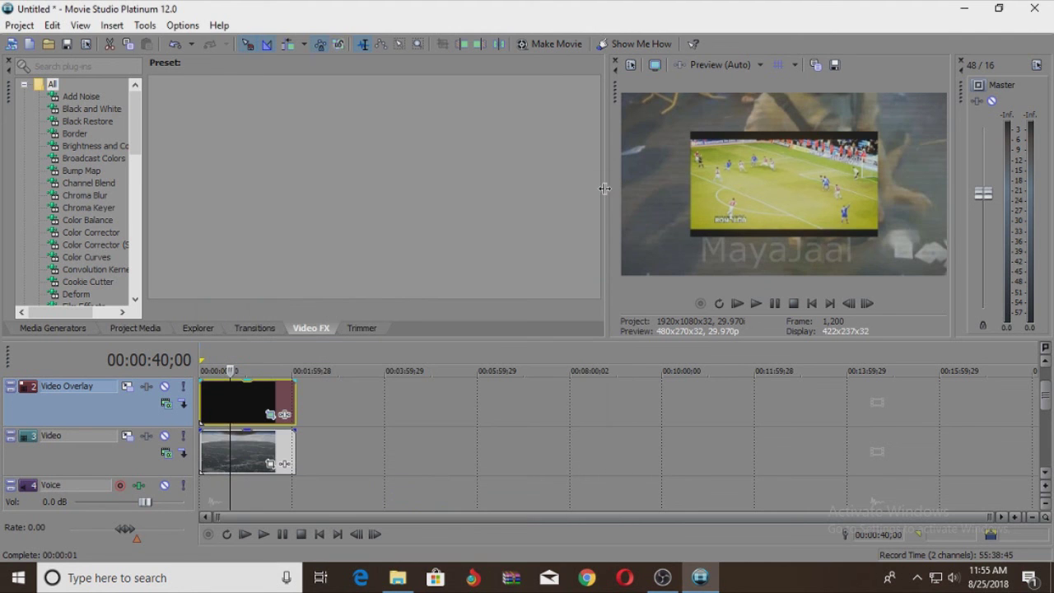
- Play the picture-in-picture composite from the start of the timeline and pause after about 20 seconds
click(204, 402)
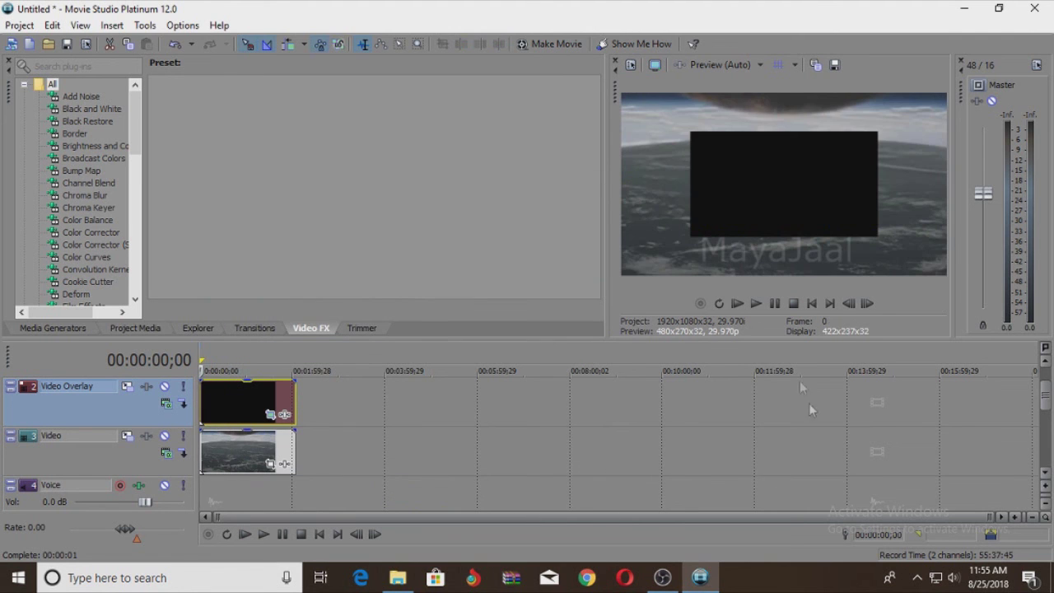
click(757, 303)
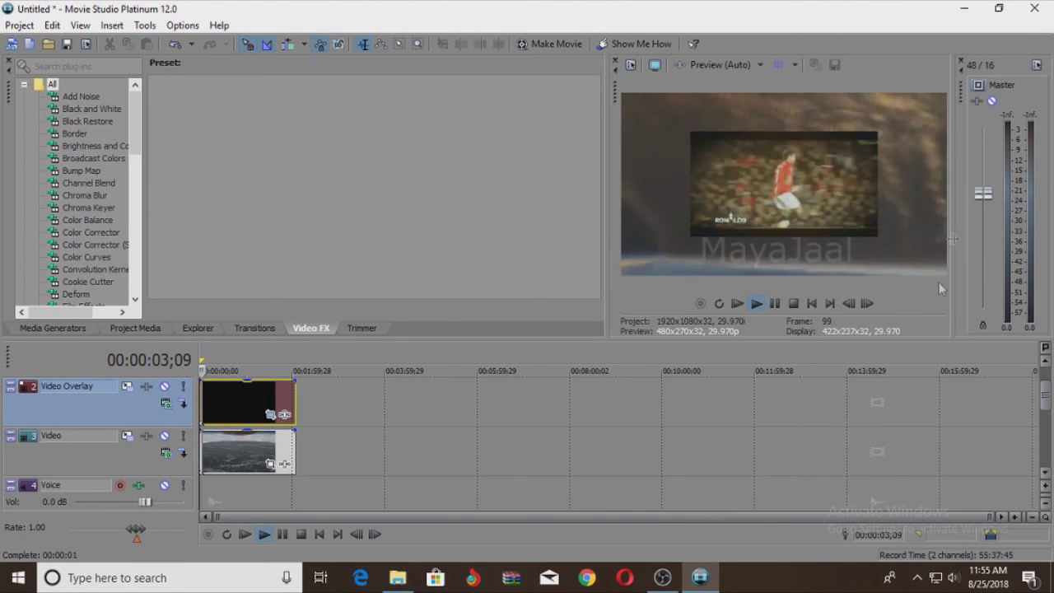
click(775, 304)
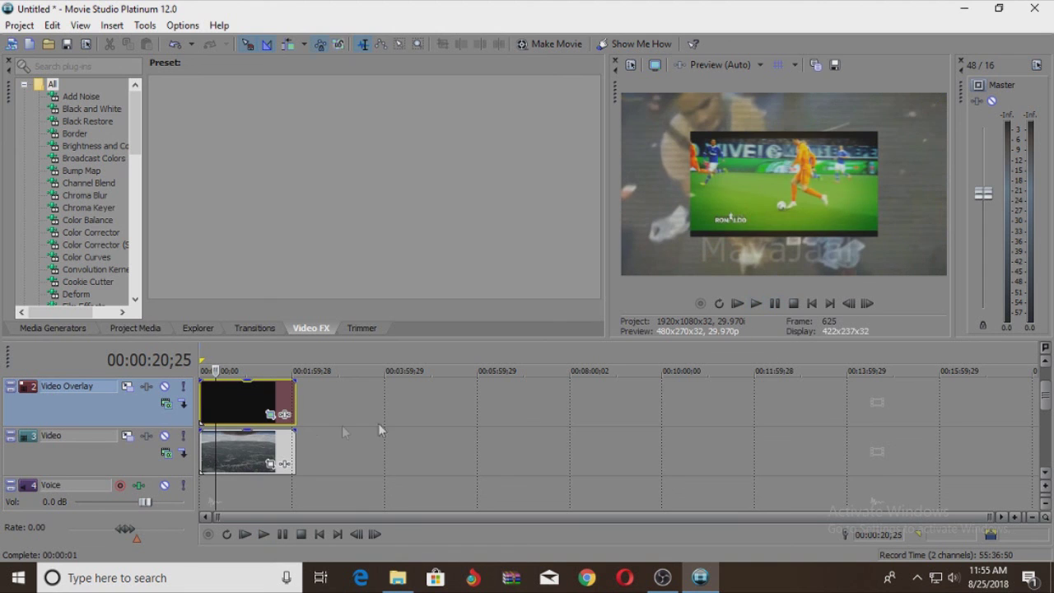
click(257, 402)
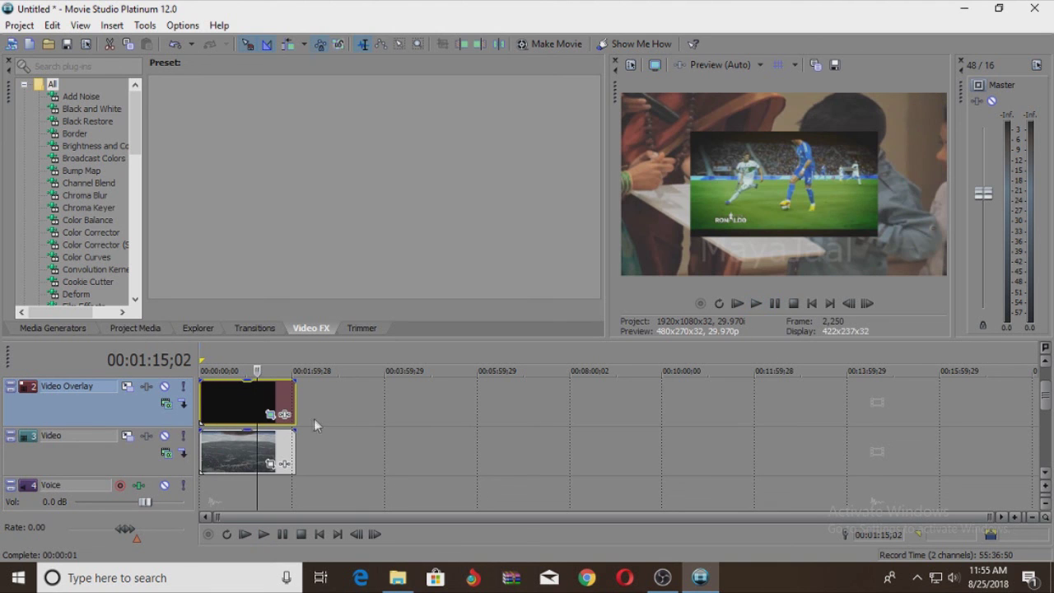
click(311, 422)
click(249, 409)
click(315, 413)
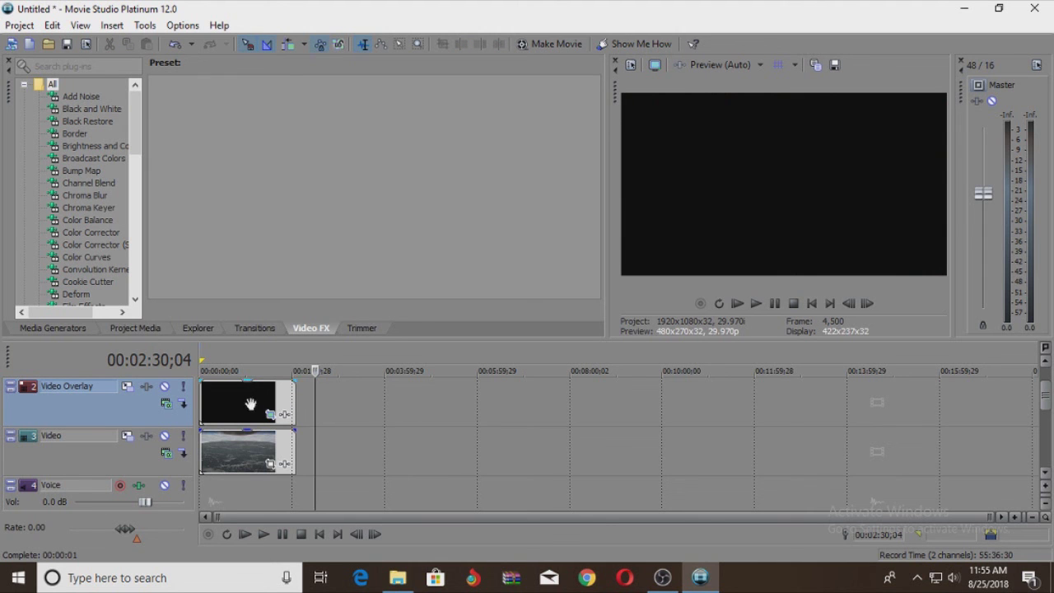
click(308, 433)
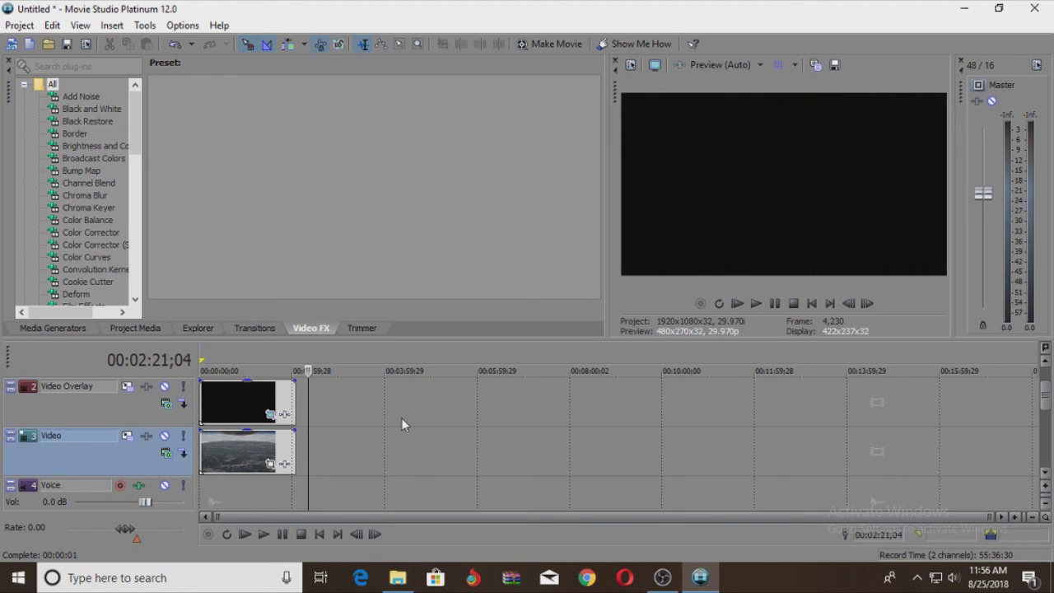
click(247, 402)
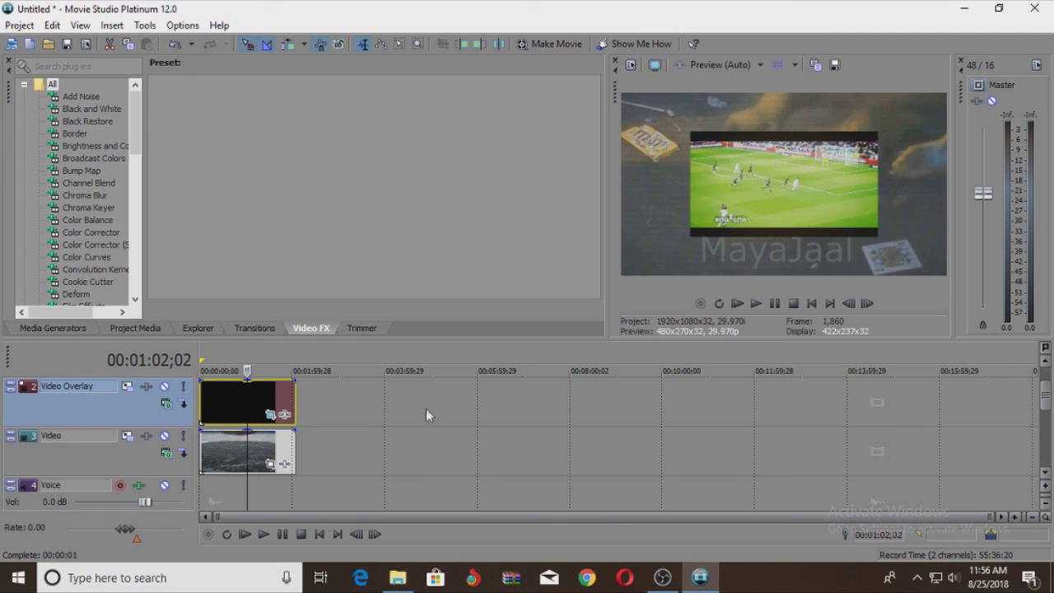
click(317, 423)
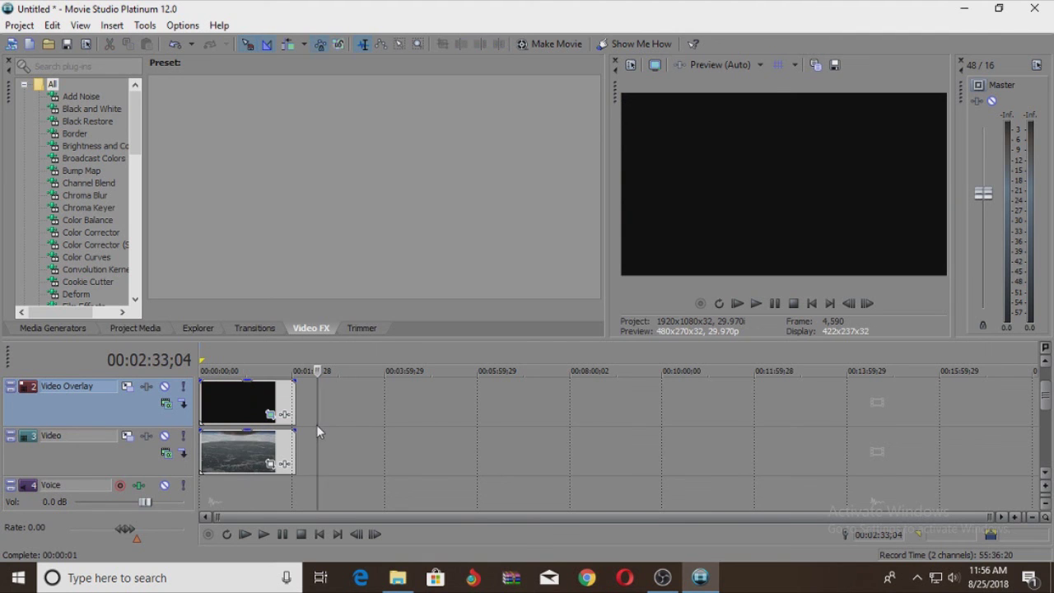